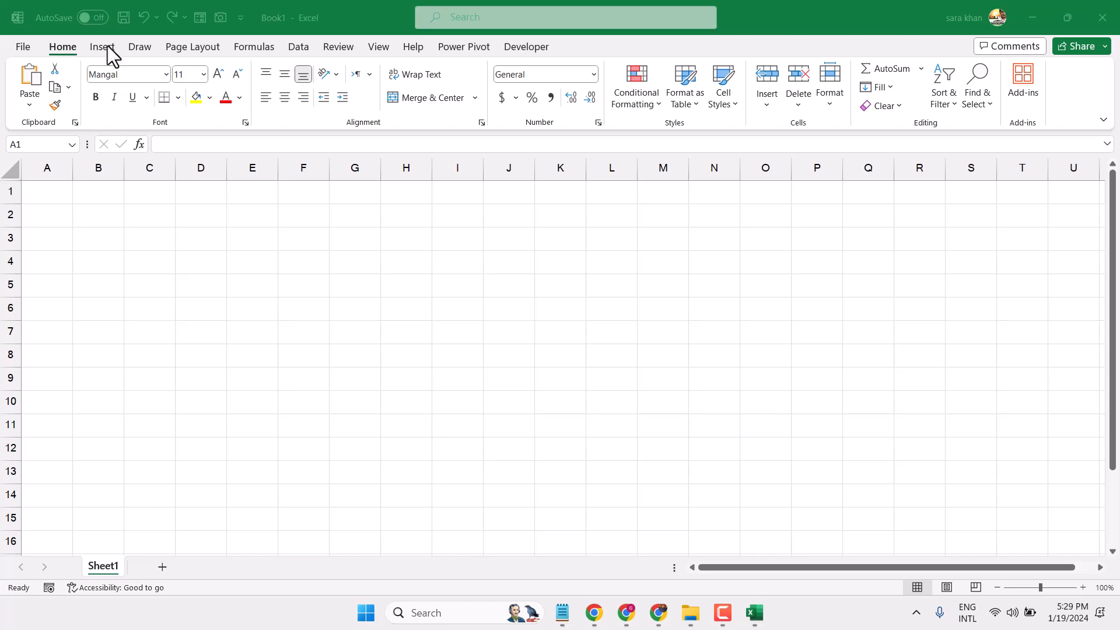
pyautogui.click(103, 47)
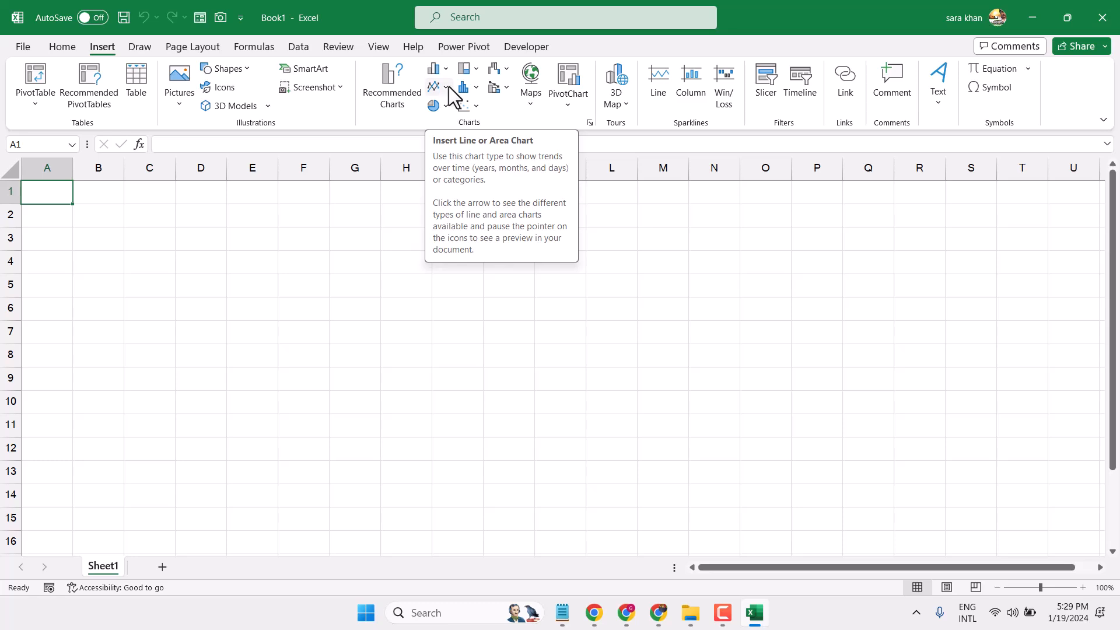
pyautogui.click(446, 89)
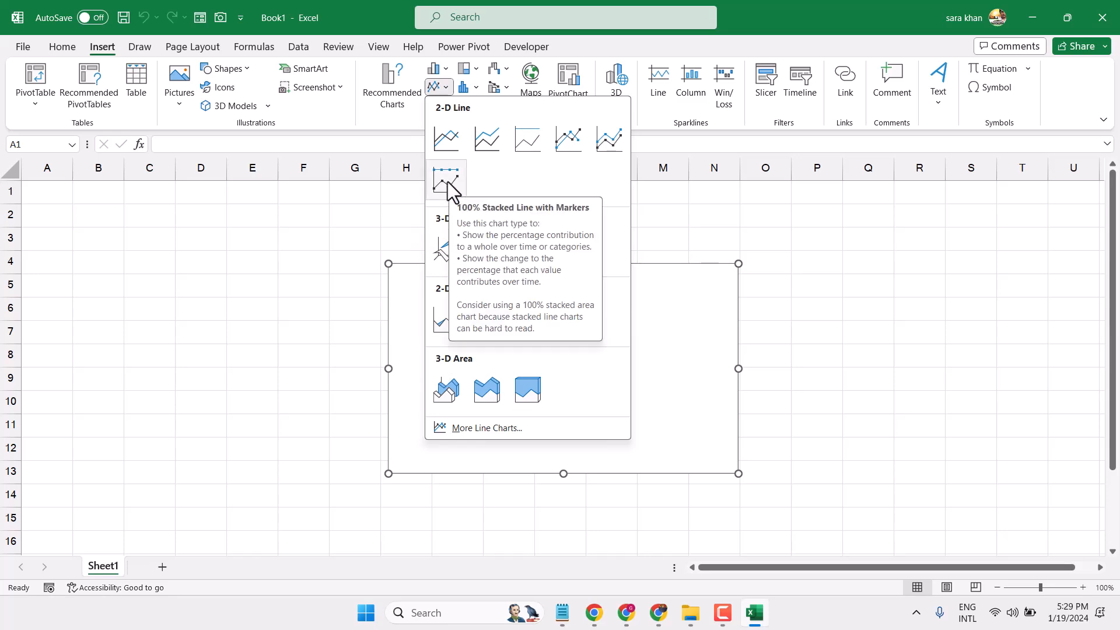
pyautogui.click(605, 139)
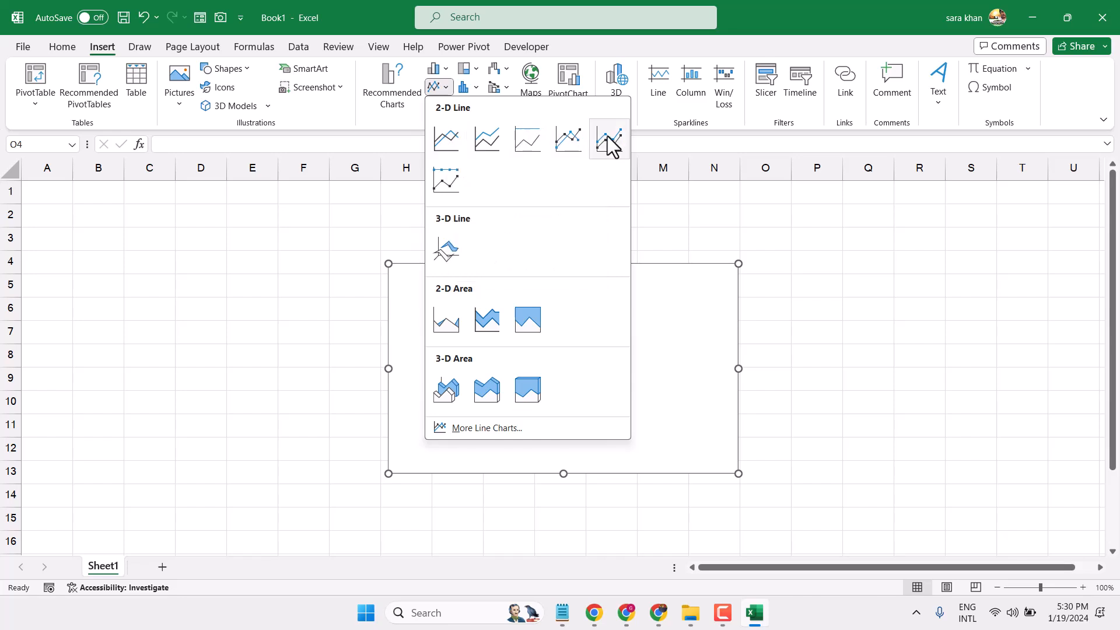
pyautogui.click(607, 138)
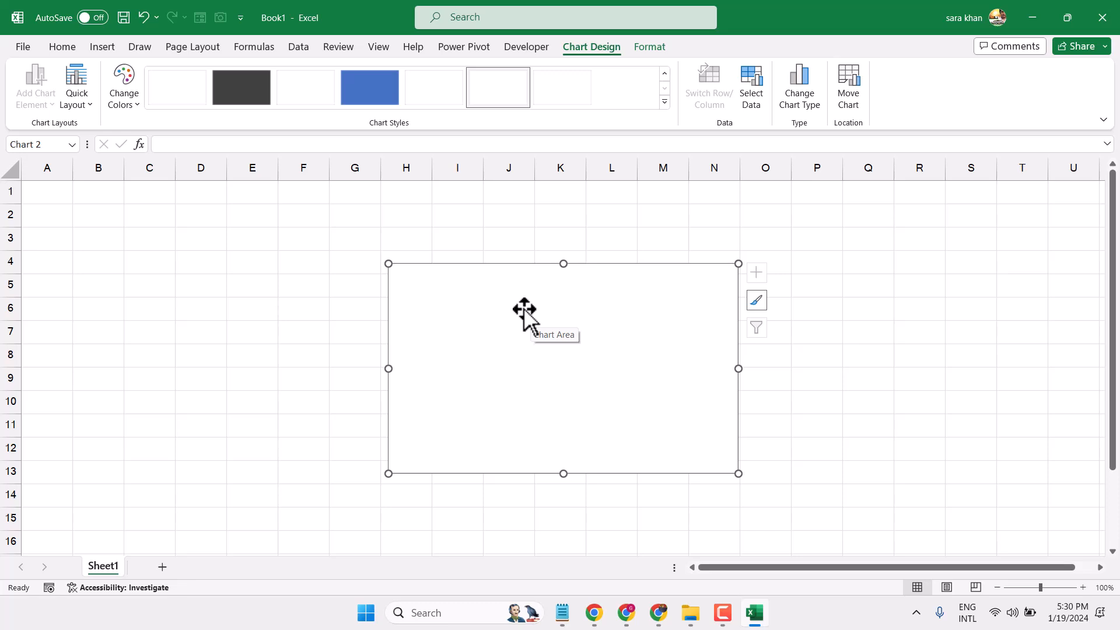
pyautogui.press('Delete')
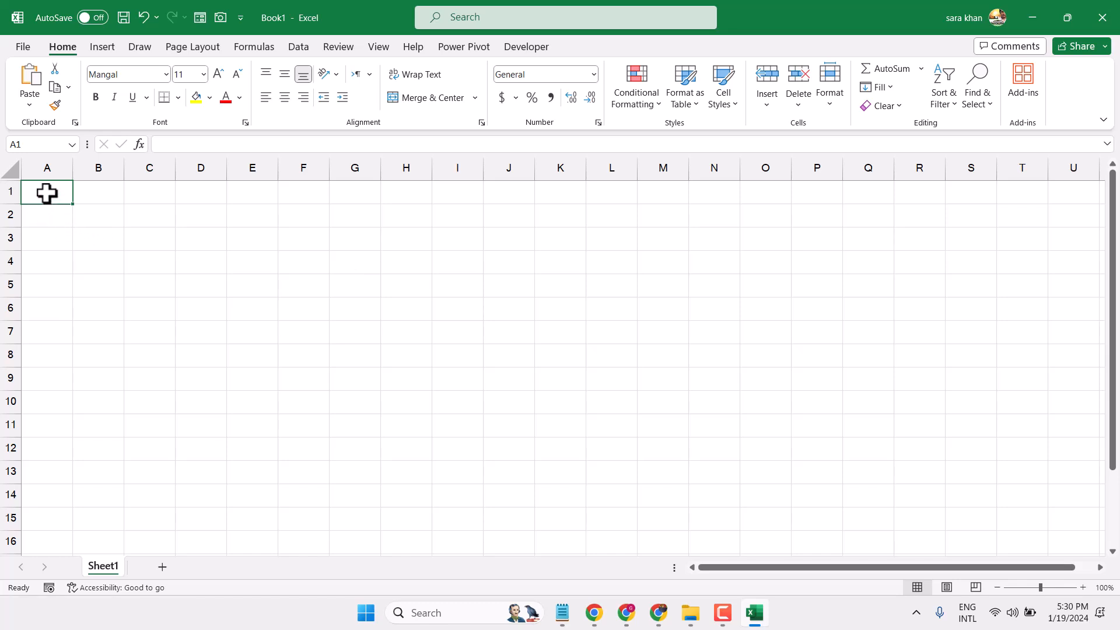
# Step: Enter the category labels A, B, C, D and E in cells A1 to A5
pyautogui.write('A')
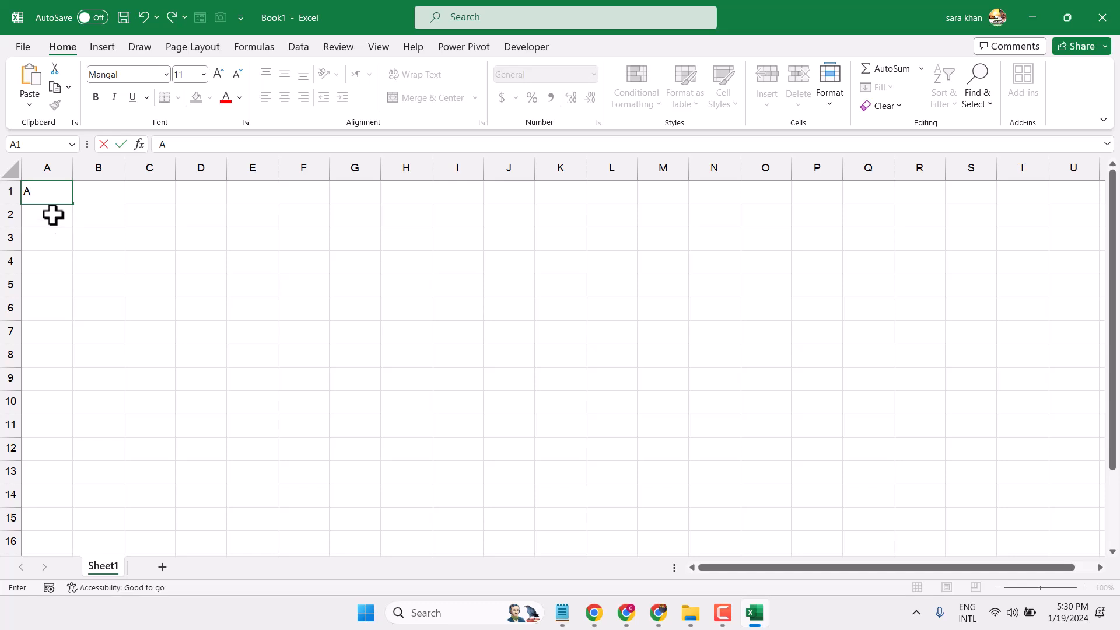
pyautogui.click(52, 215)
pyautogui.write('B')
pyautogui.click(46, 240)
pyautogui.write('C')
pyautogui.click(51, 271)
pyautogui.write('D')
pyautogui.click(47, 293)
pyautogui.write('E')
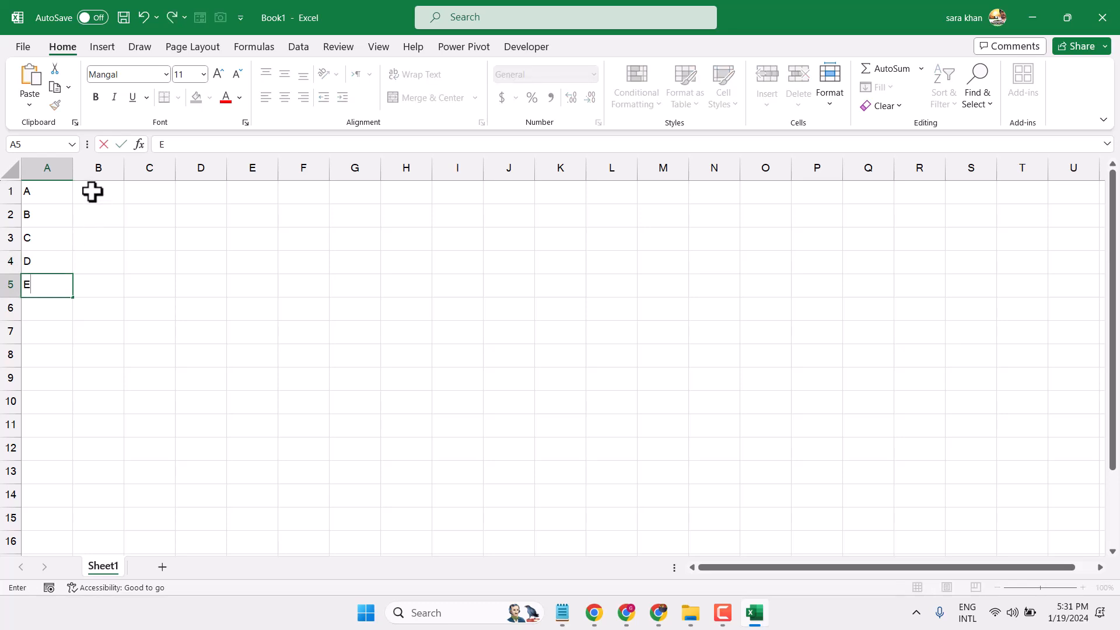
# Step: Enter the values 11, 34, 2, 6 and 22 in cells B1 to B5
pyautogui.click(98, 191)
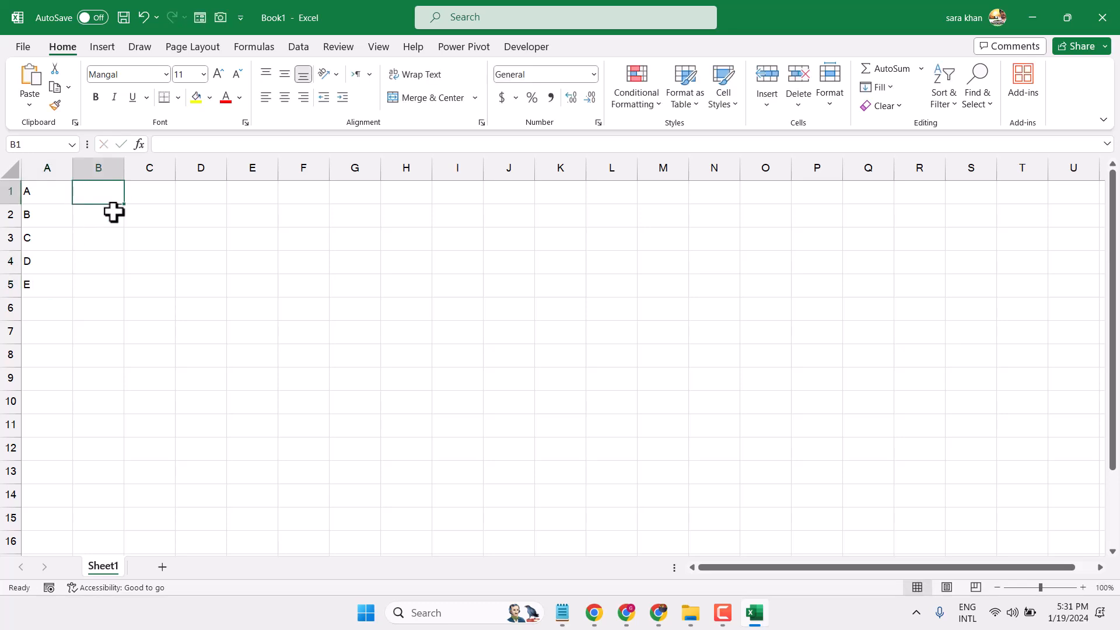
pyautogui.write('11')
pyautogui.click(101, 219)
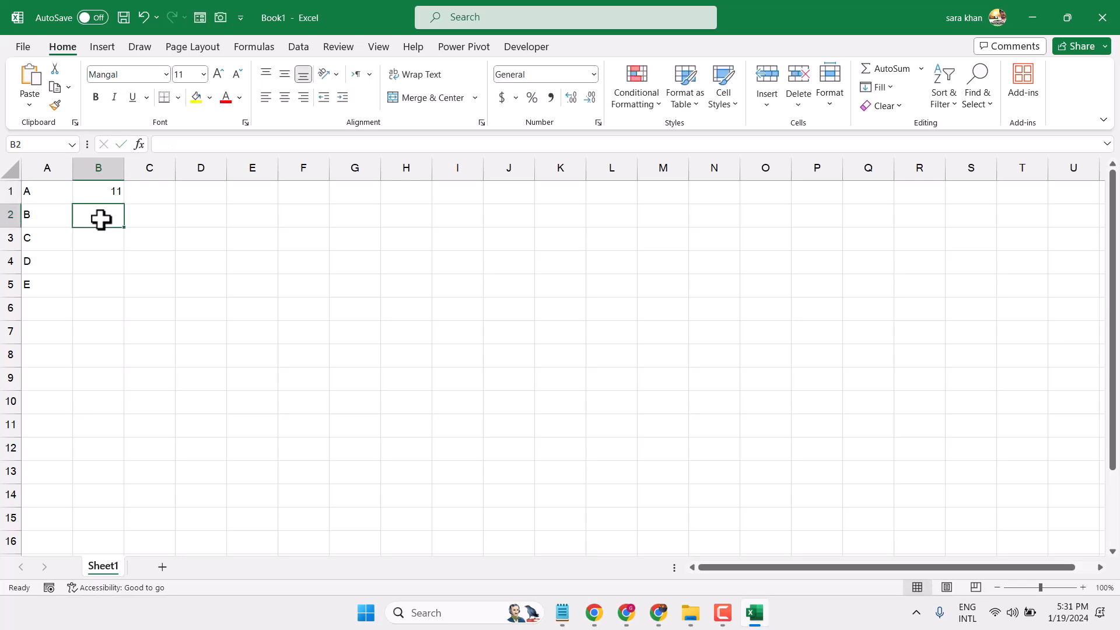
pyautogui.write('34')
pyautogui.click(92, 237)
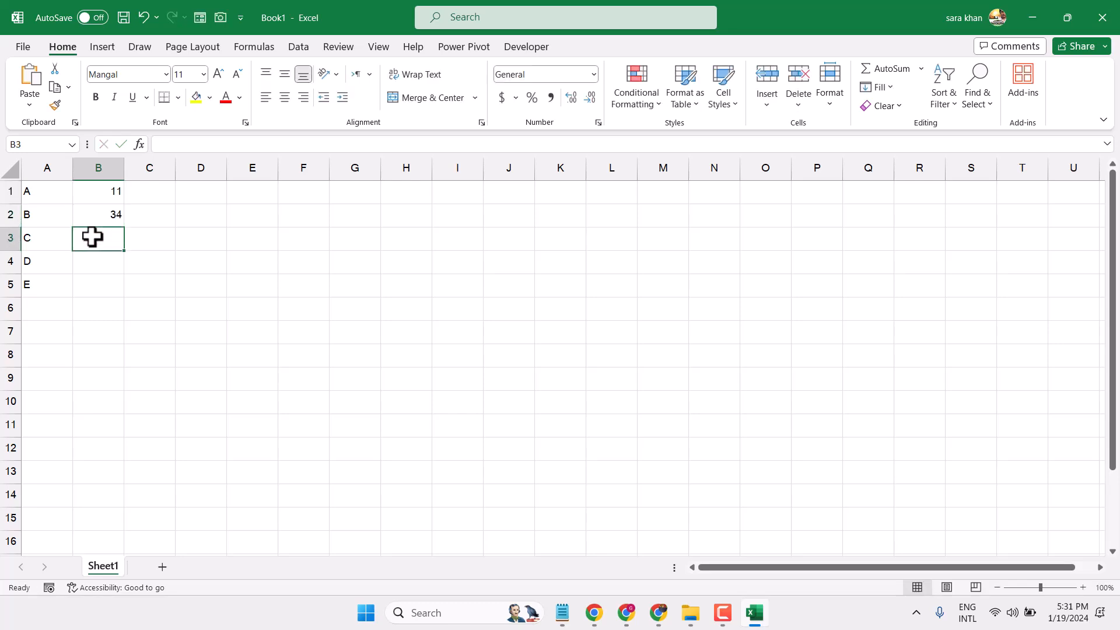
pyautogui.write('2')
pyautogui.click(93, 265)
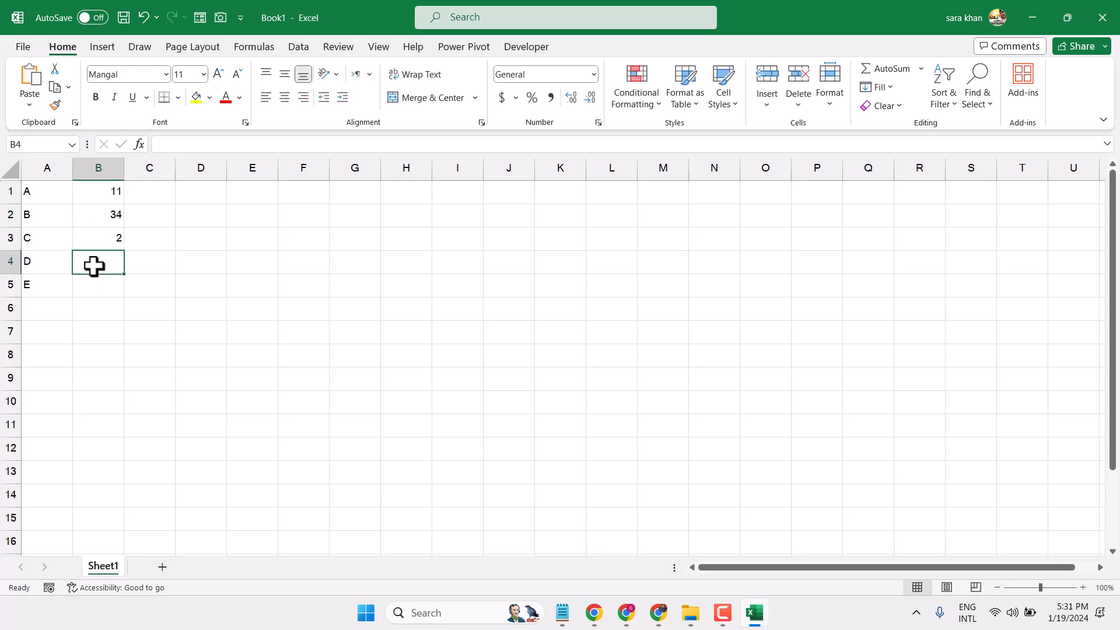
pyautogui.write('6')
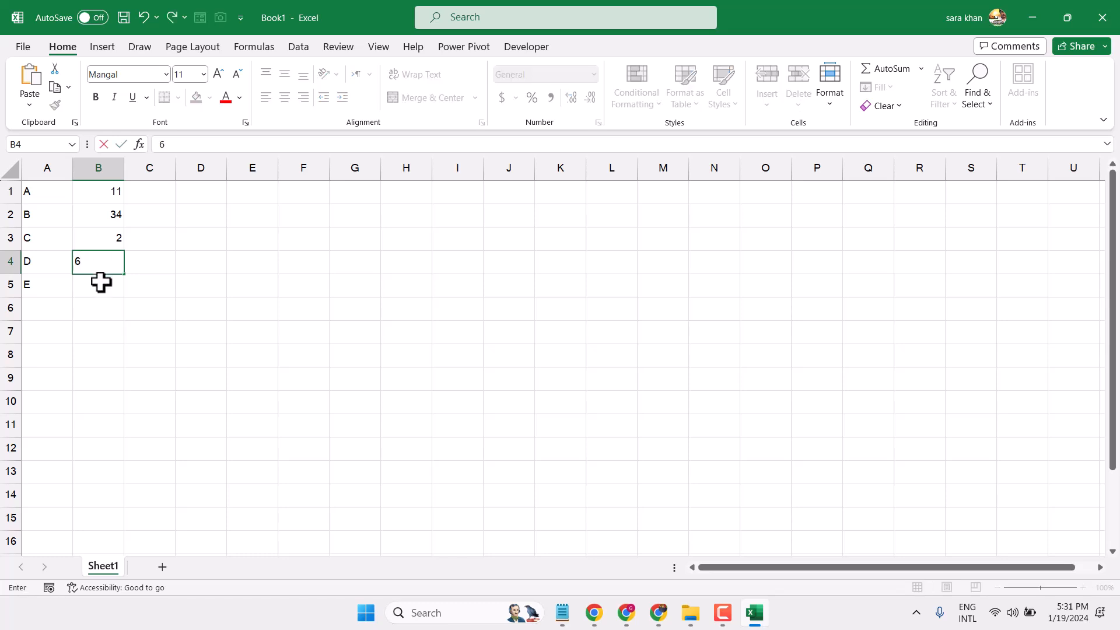
pyautogui.click(101, 283)
pyautogui.write('22')
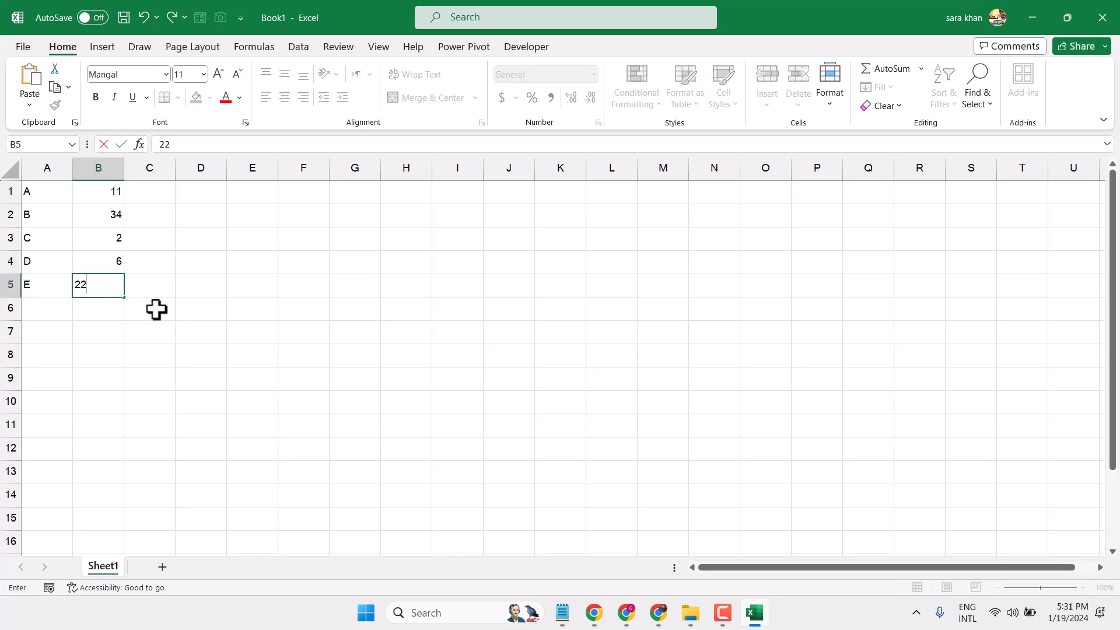
pyautogui.click(153, 307)
# Step: Insert a 2-D Stacked Line with Markers chart from the data in A1:B5
pyautogui.click(33, 195)
pyautogui.moveTo(33, 194); pyautogui.dragTo(108, 285)
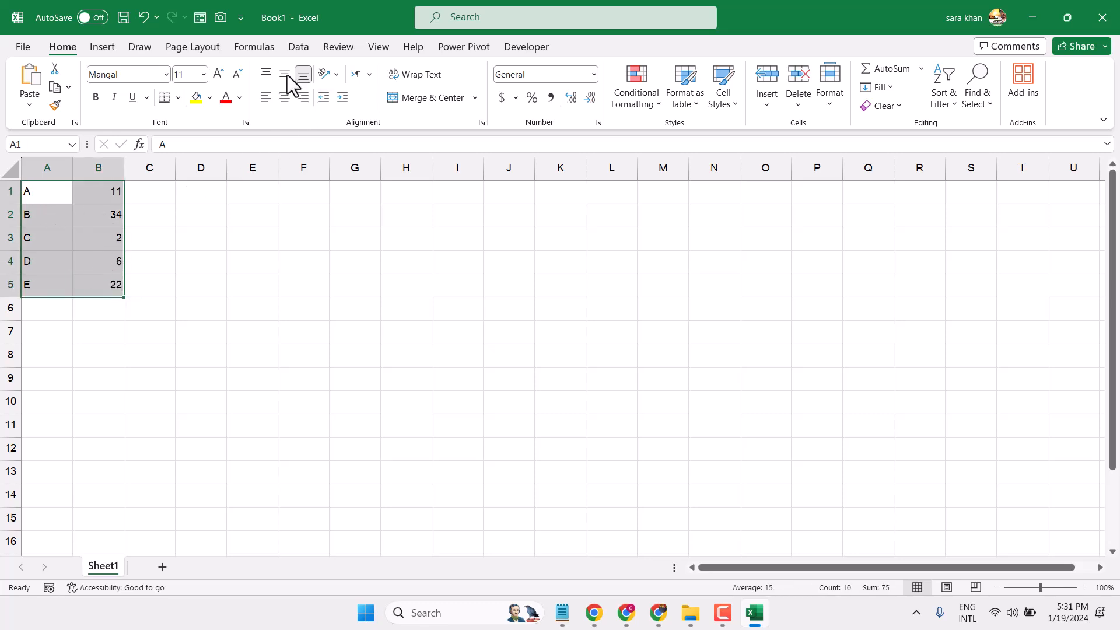
pyautogui.click(110, 43)
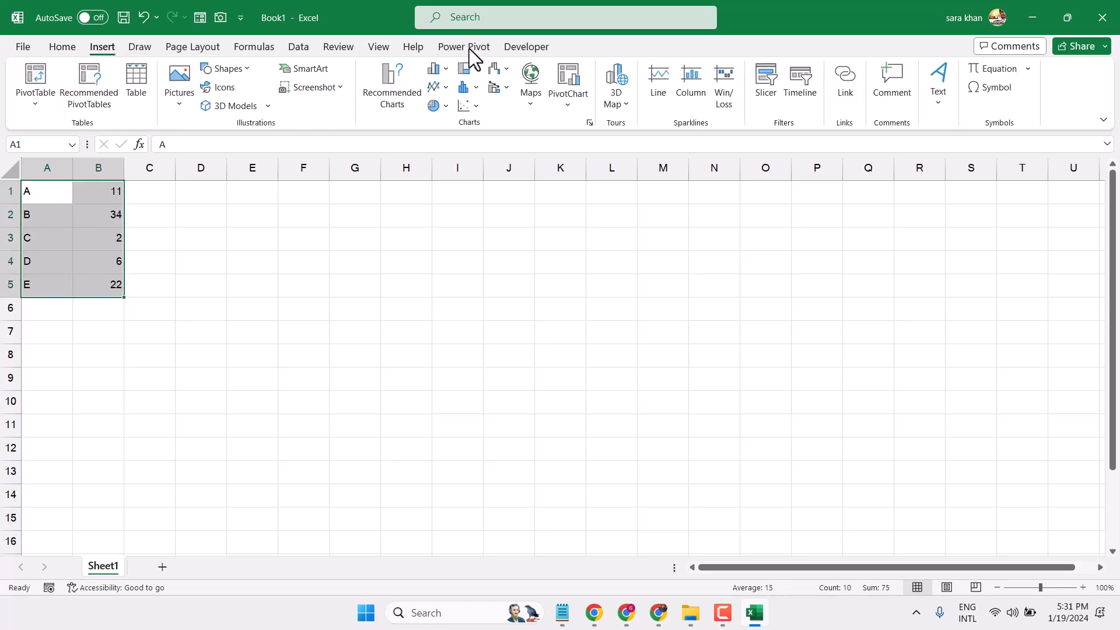
pyautogui.click(436, 87)
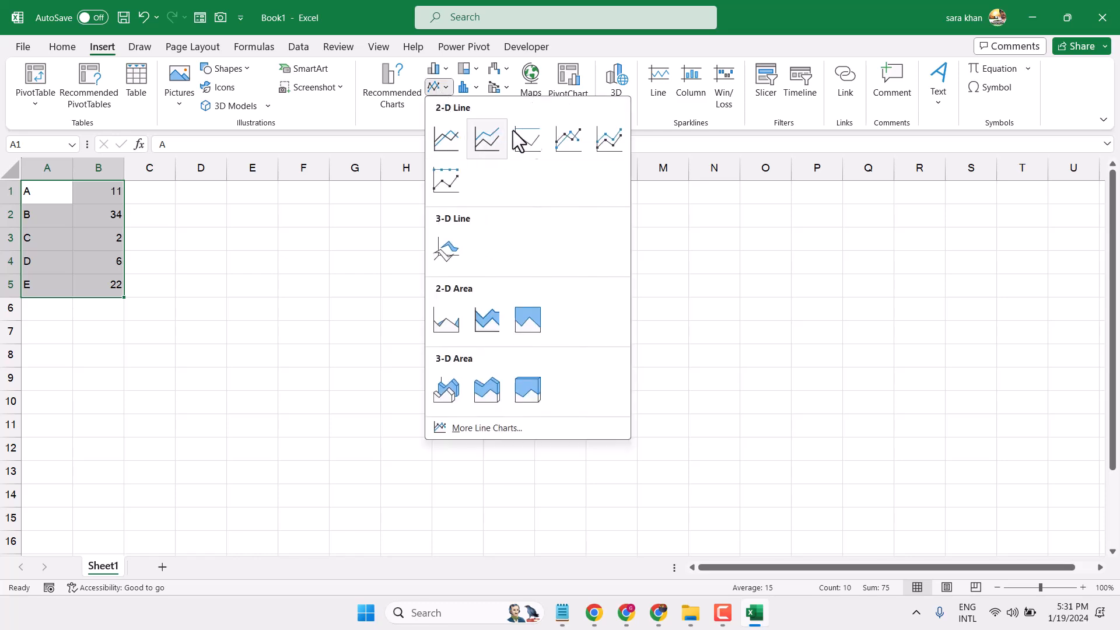
pyautogui.click(608, 138)
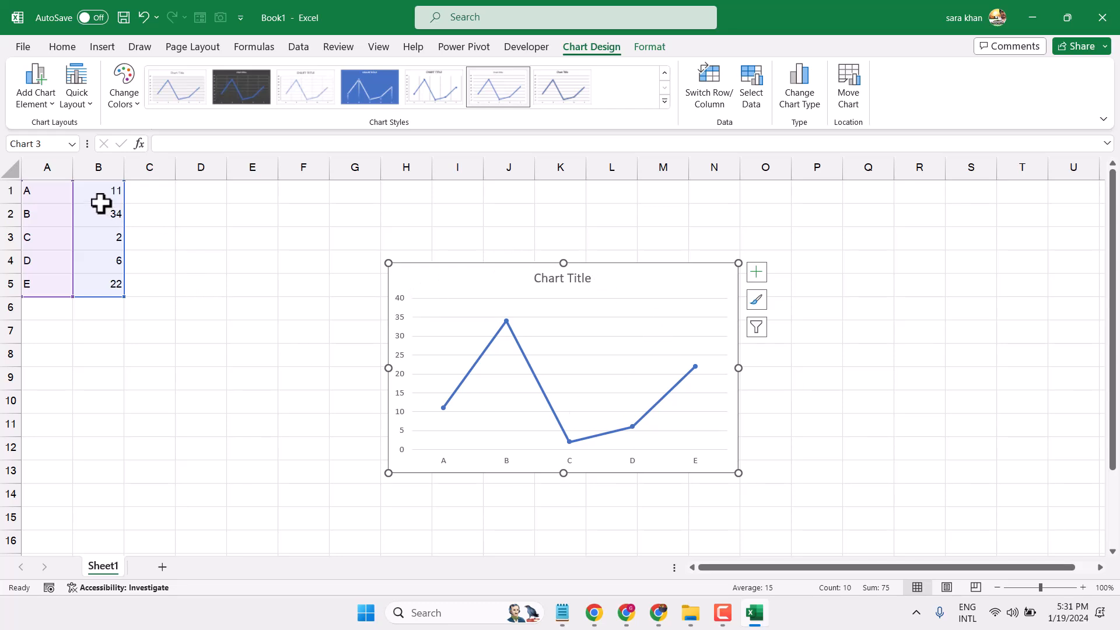
# Step: Apply the seventh chart style, with a thick shadowed line, and open the chart title's formatting options
pyautogui.click(174, 88)
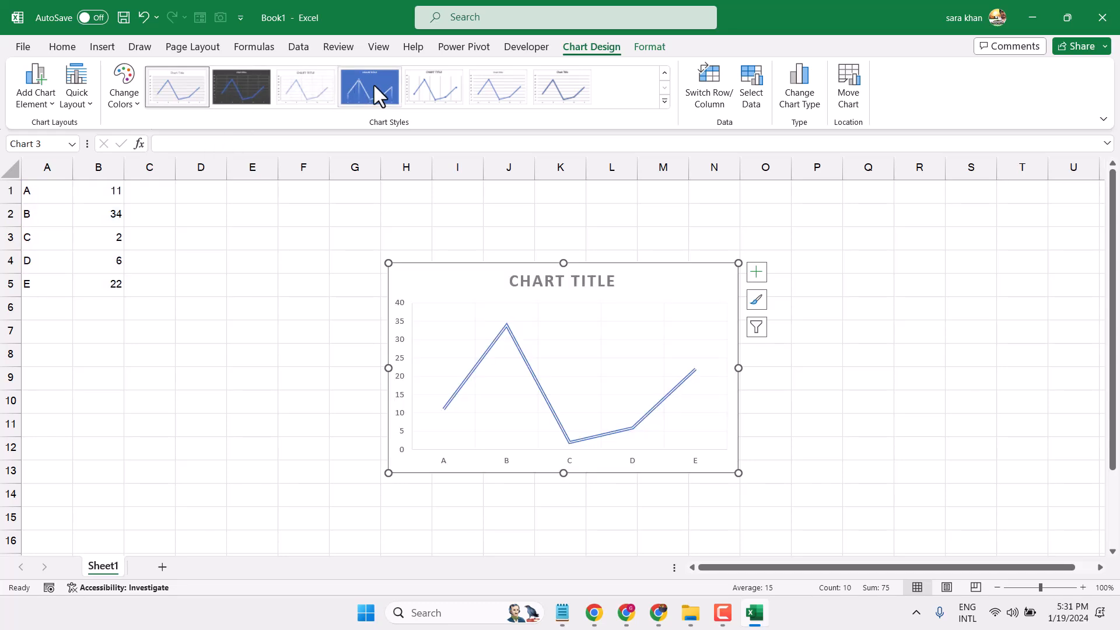
pyautogui.click(570, 91)
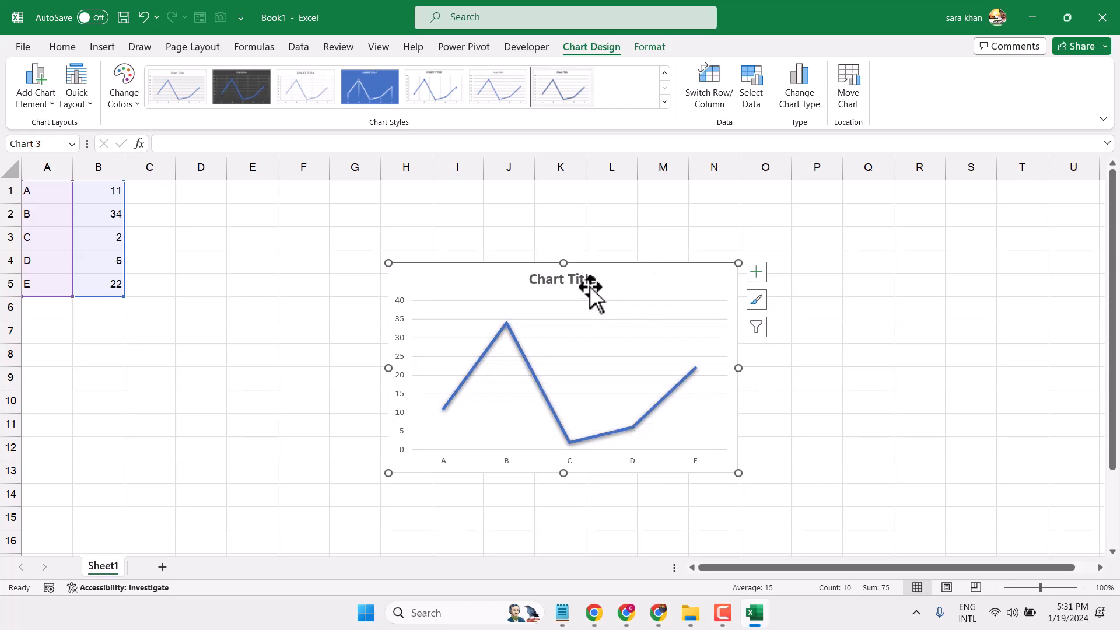
pyautogui.doubleClick(575, 282)
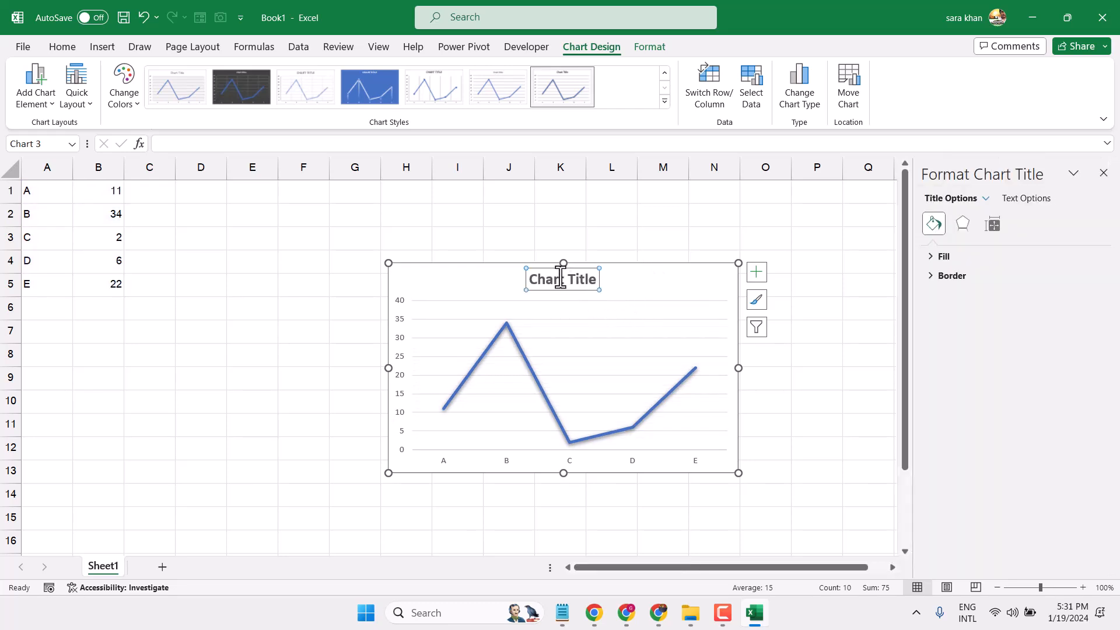
# Step: Apply All Borders to the data range A1:B5
pyautogui.moveTo(25, 190); pyautogui.dragTo(121, 292)
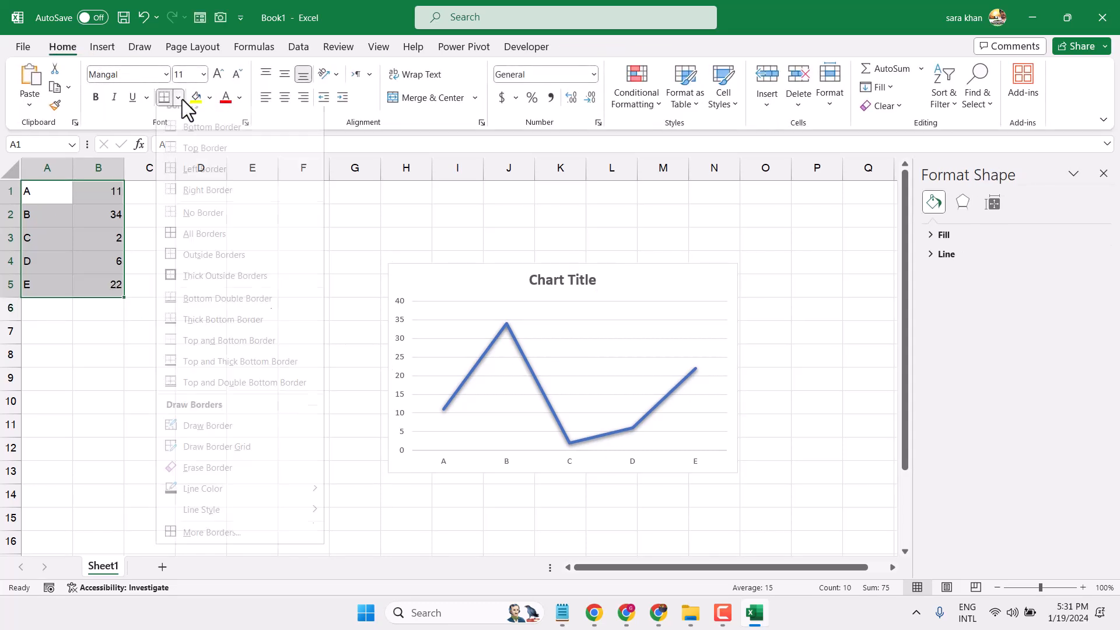
pyautogui.click(179, 98)
pyautogui.click(211, 245)
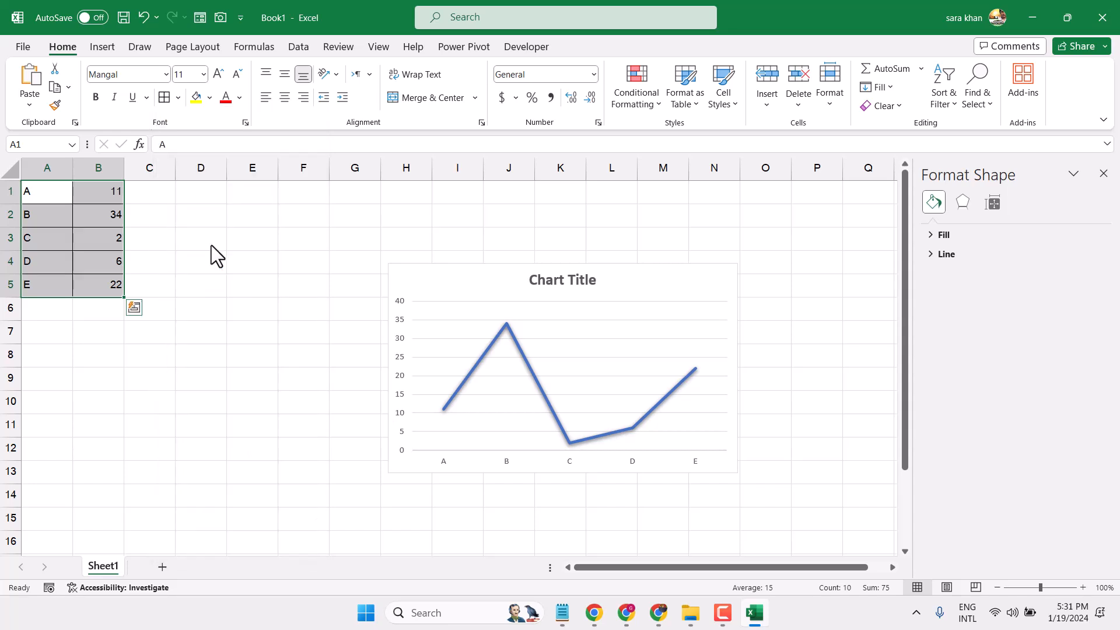
# Step: Change the value for category B in cell B2 to 15
pyautogui.click(100, 196)
pyautogui.doubleClick(111, 217)
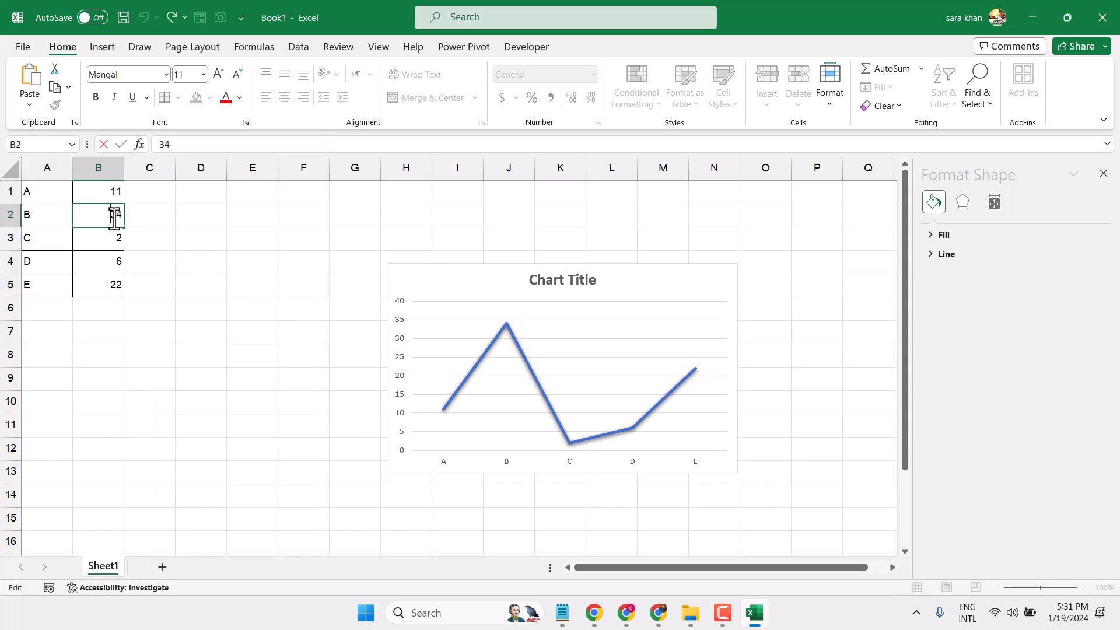
pyautogui.doubleClick(115, 216)
pyautogui.write('15')
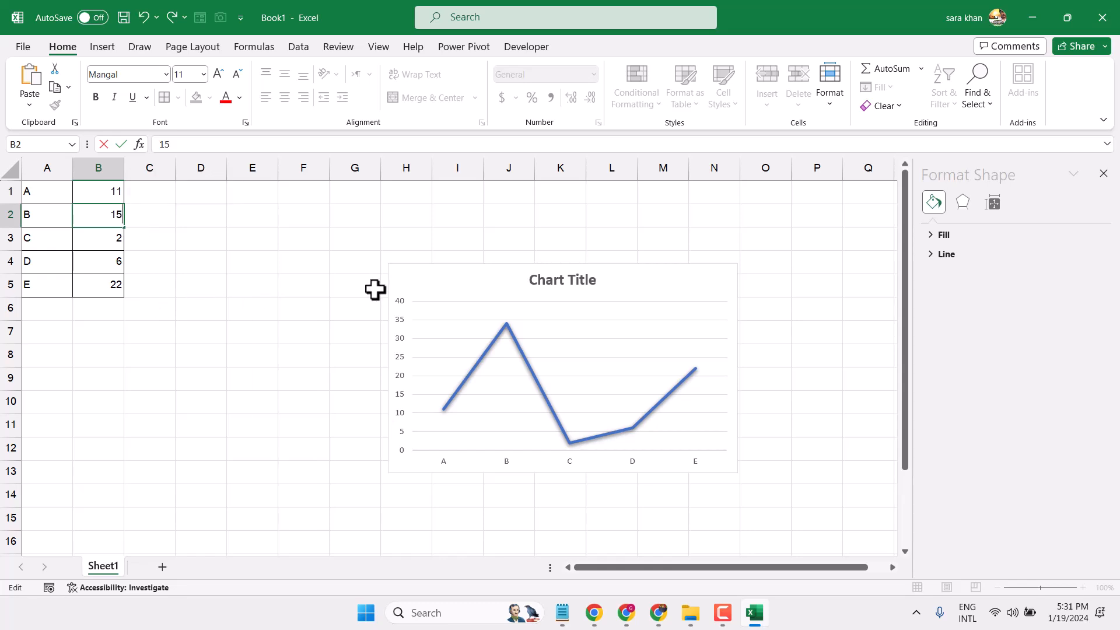
pyautogui.click(255, 246)
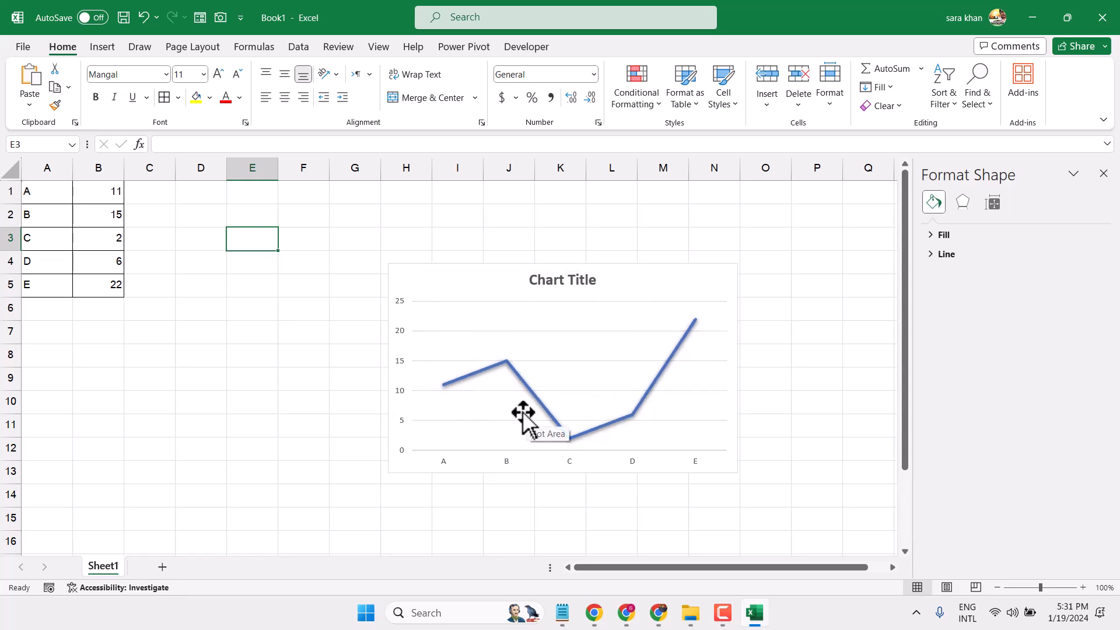
# Step: Replace the chart's placeholder title with MY CHART
pyautogui.click(558, 280)
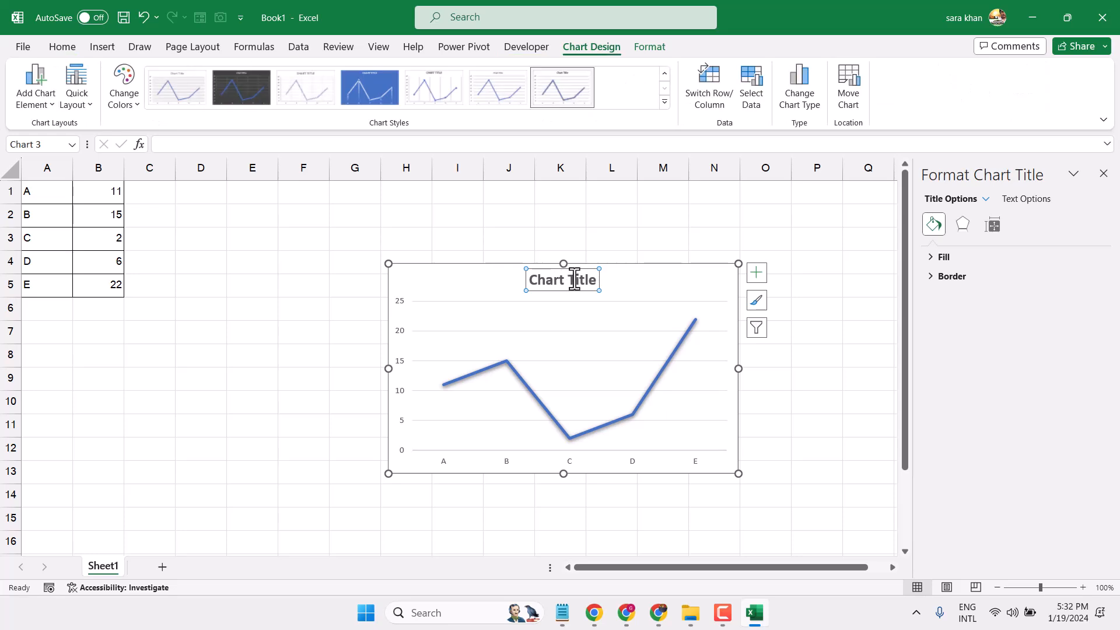
pyautogui.moveTo(596, 280); pyautogui.dragTo(531, 281)
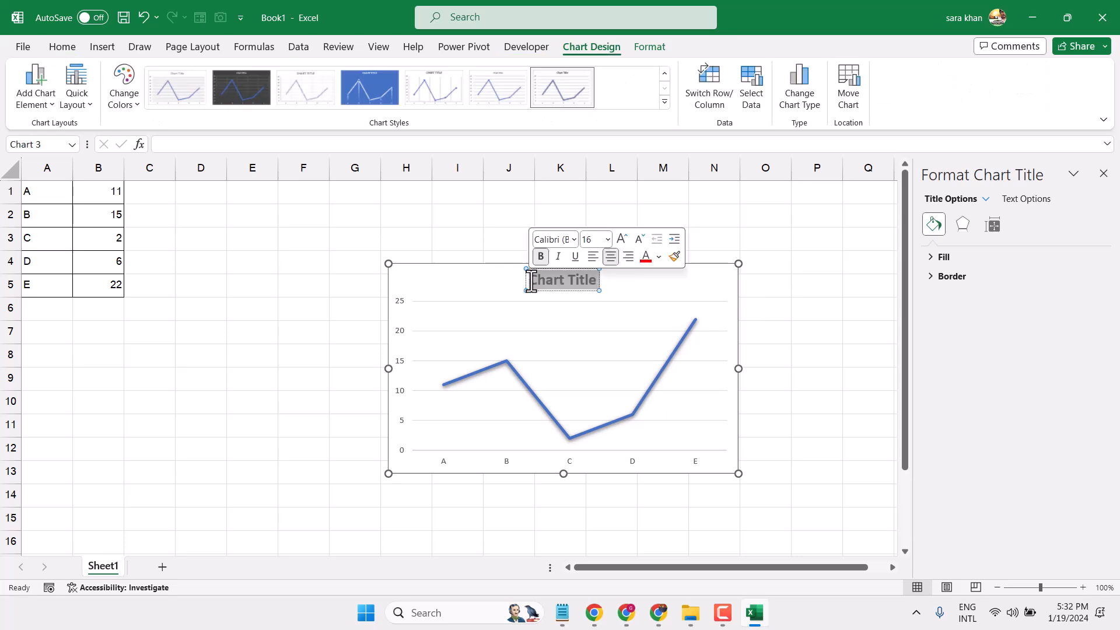
pyautogui.write('MY')
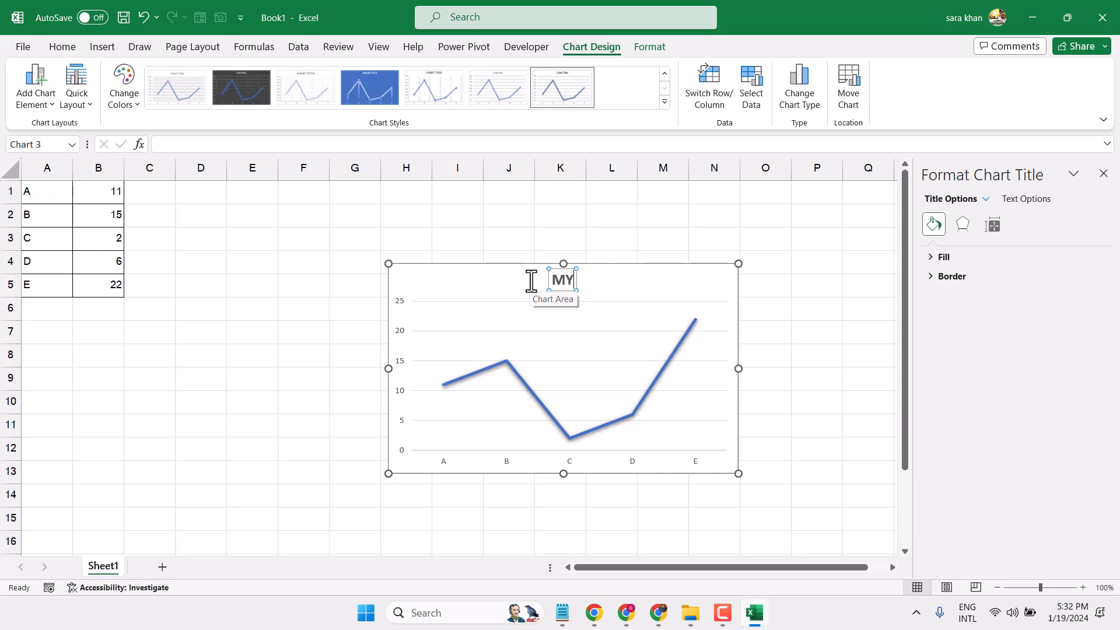
pyautogui.write(' CHART')
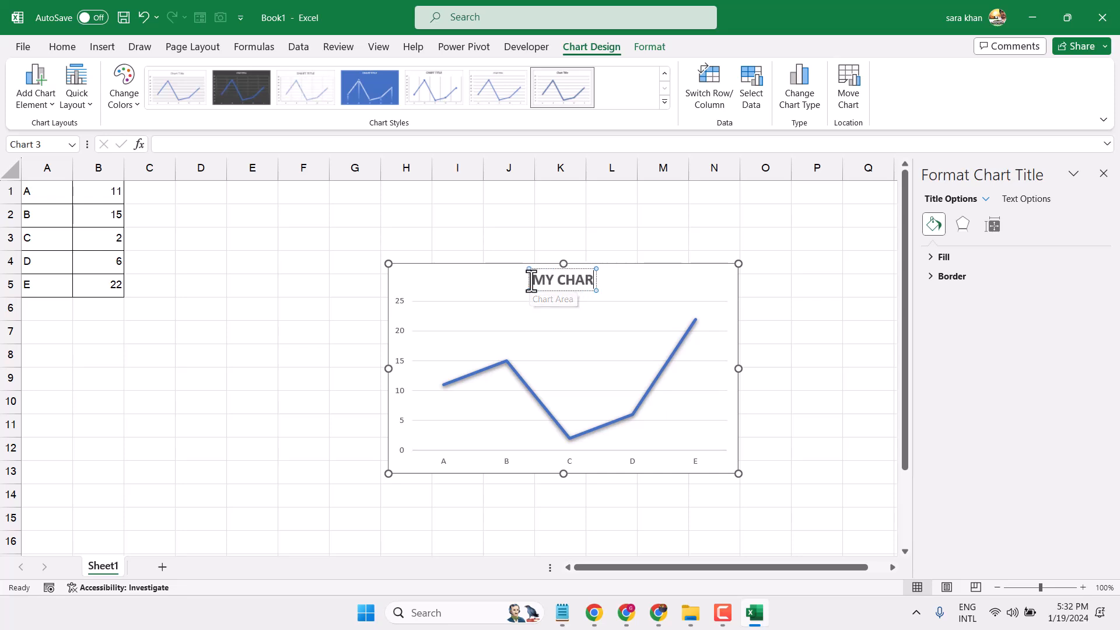
pyautogui.click(678, 308)
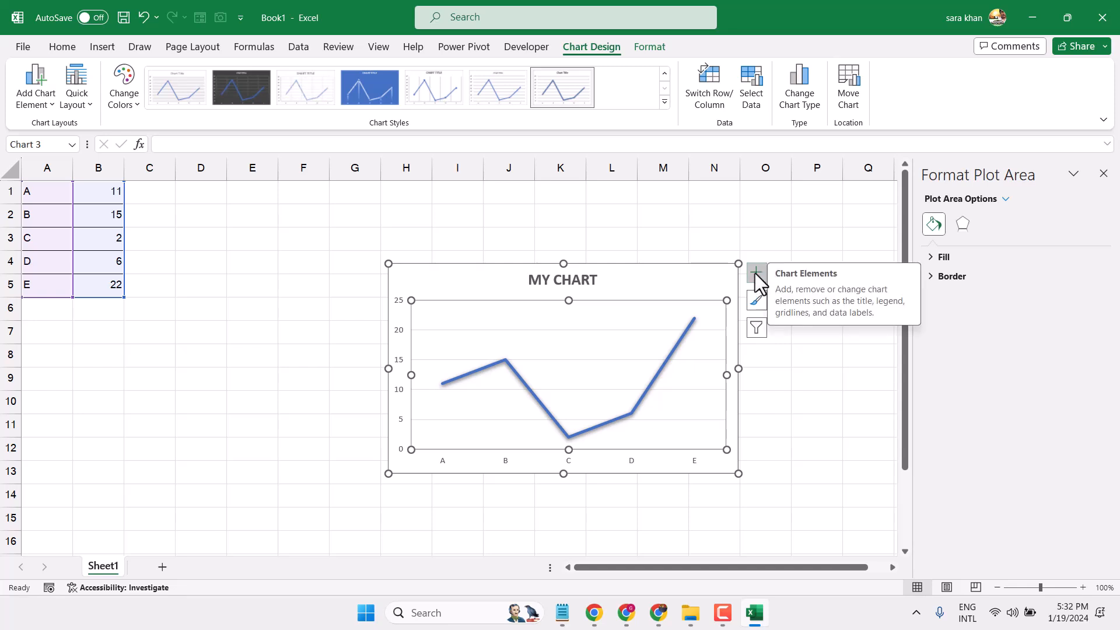
# Step: Add axis titles, data labels, a data table, error bars, a legend and up/down bars to the chart
pyautogui.click(757, 274)
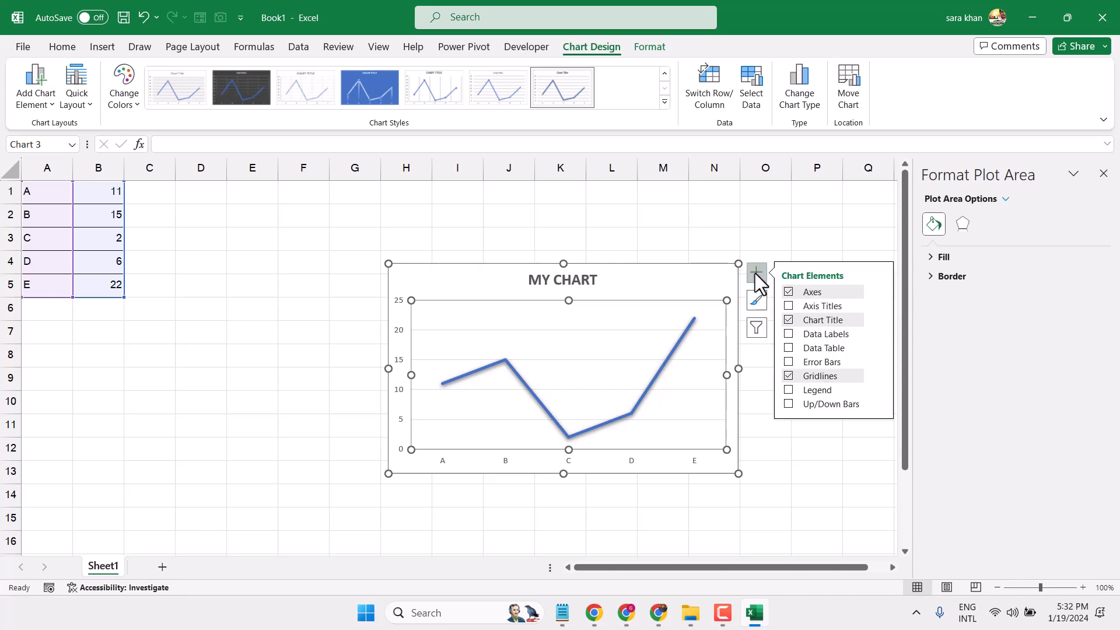
pyautogui.click(806, 308)
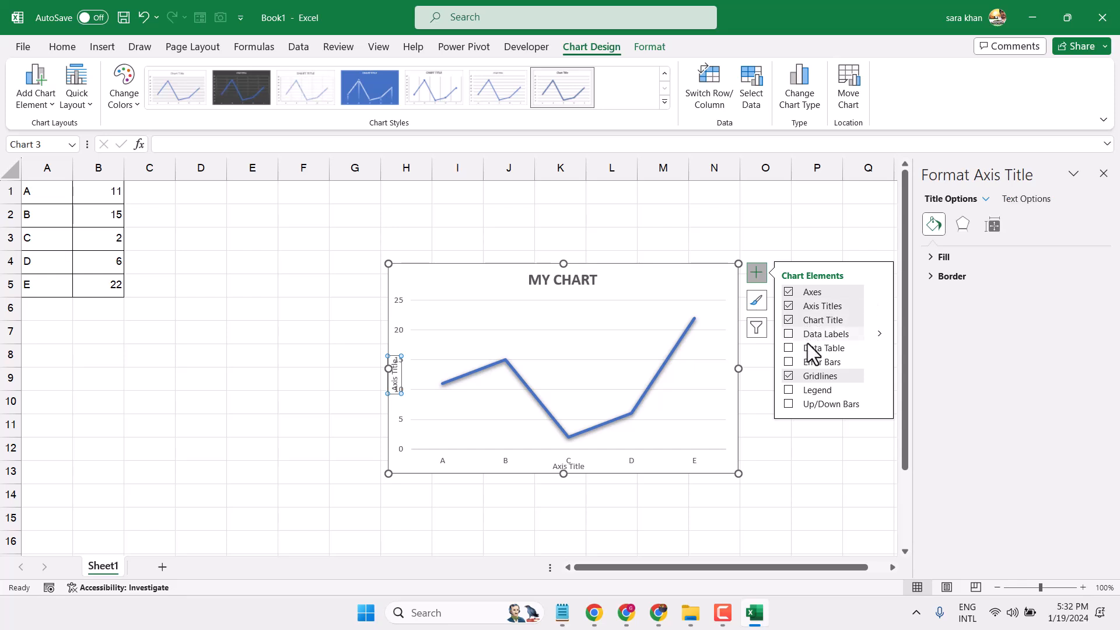
pyautogui.click(804, 334)
pyautogui.click(804, 348)
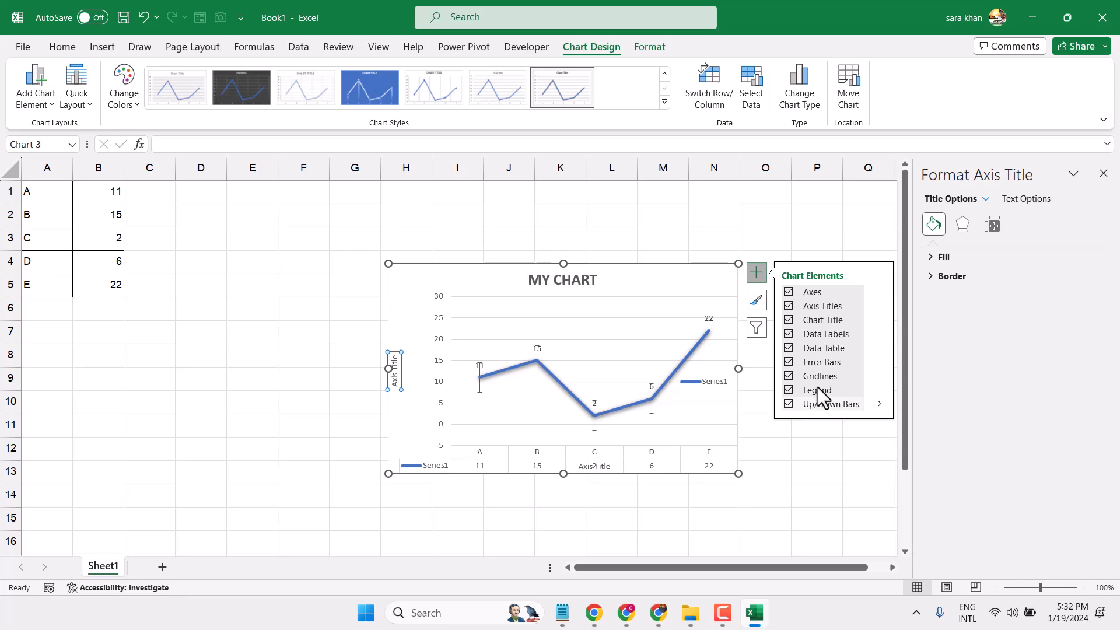
# Step: Close the formatting pane and enlarge the chart so its upper-left corner reaches cell E2
pyautogui.click(1103, 174)
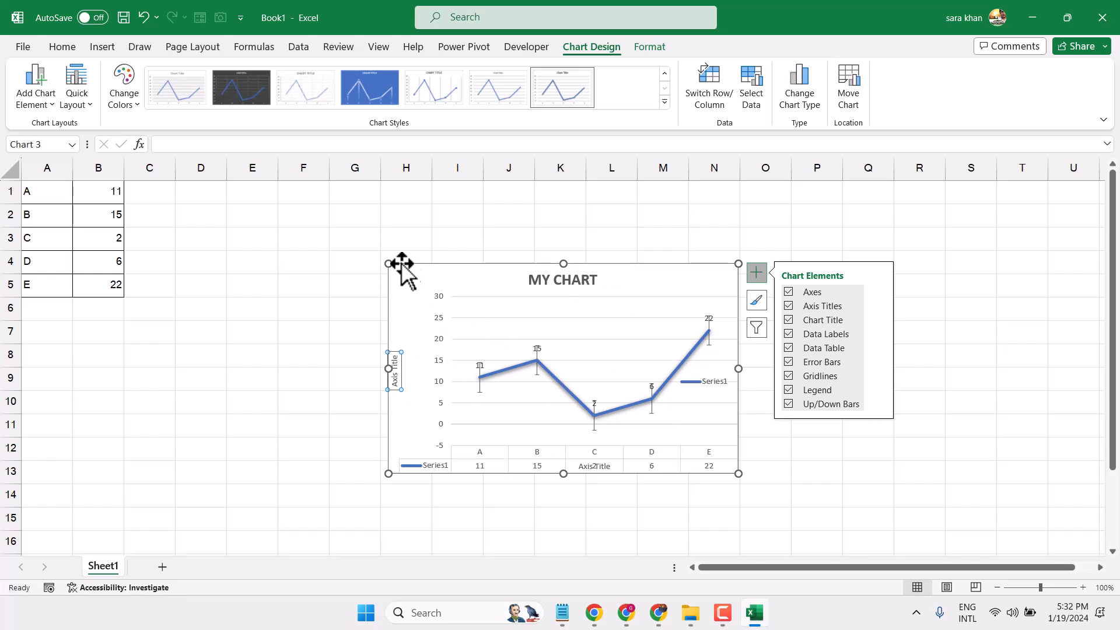
pyautogui.moveTo(389, 263); pyautogui.dragTo(247, 220)
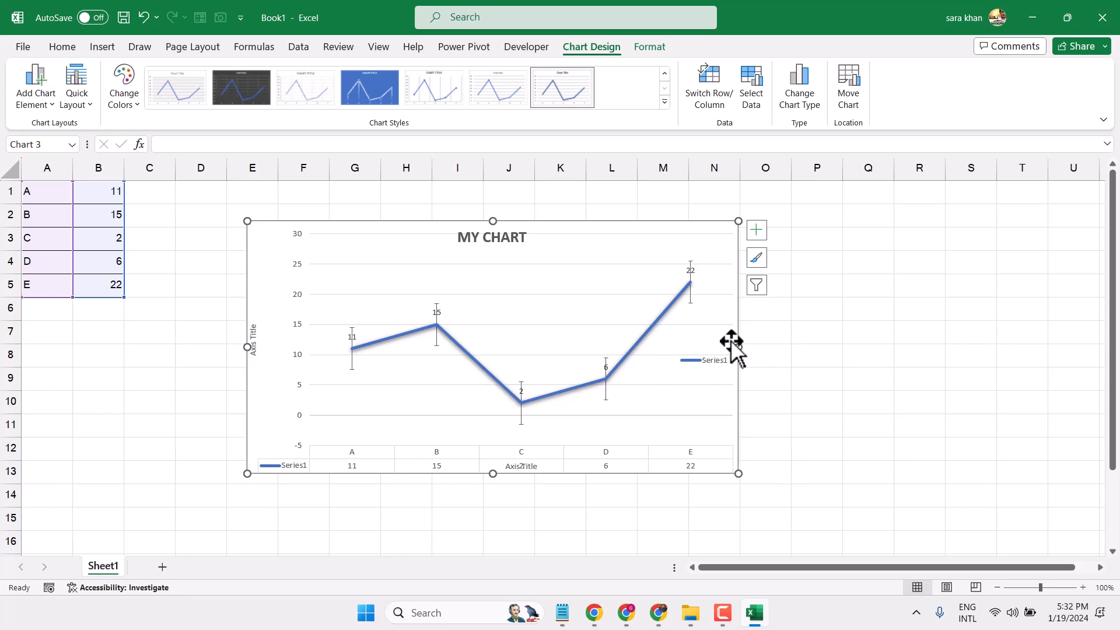
# Step: Widen the chart by extending its right edge into column P
pyautogui.moveTo(740, 348); pyautogui.dragTo(829, 351)
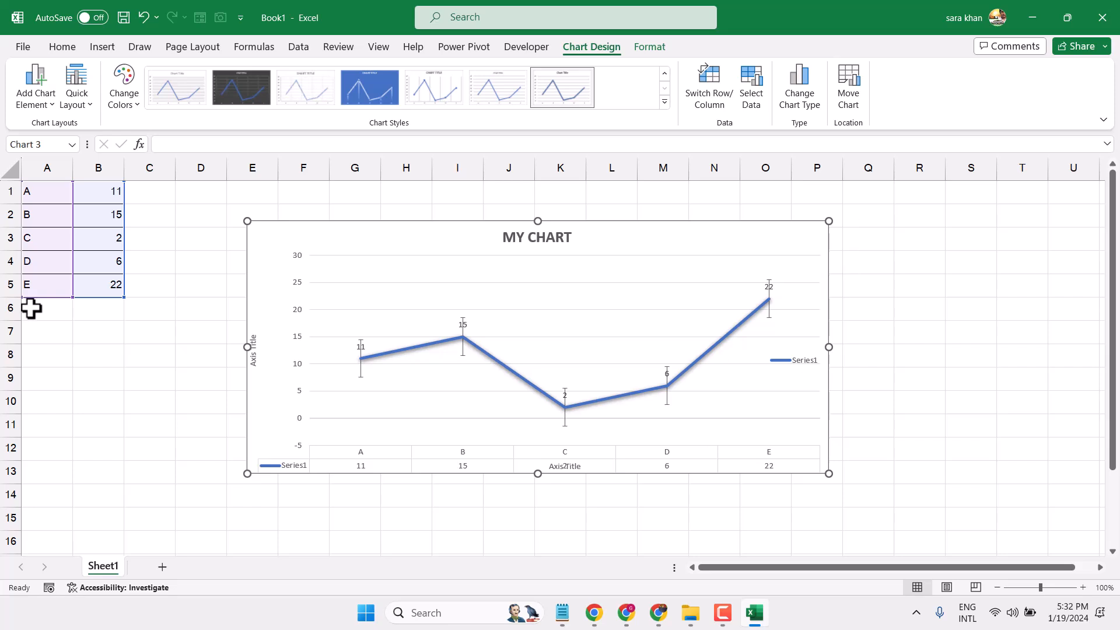
# Step: Extend the data table with categories F, G and H in cells A6 to A8
pyautogui.click(32, 309)
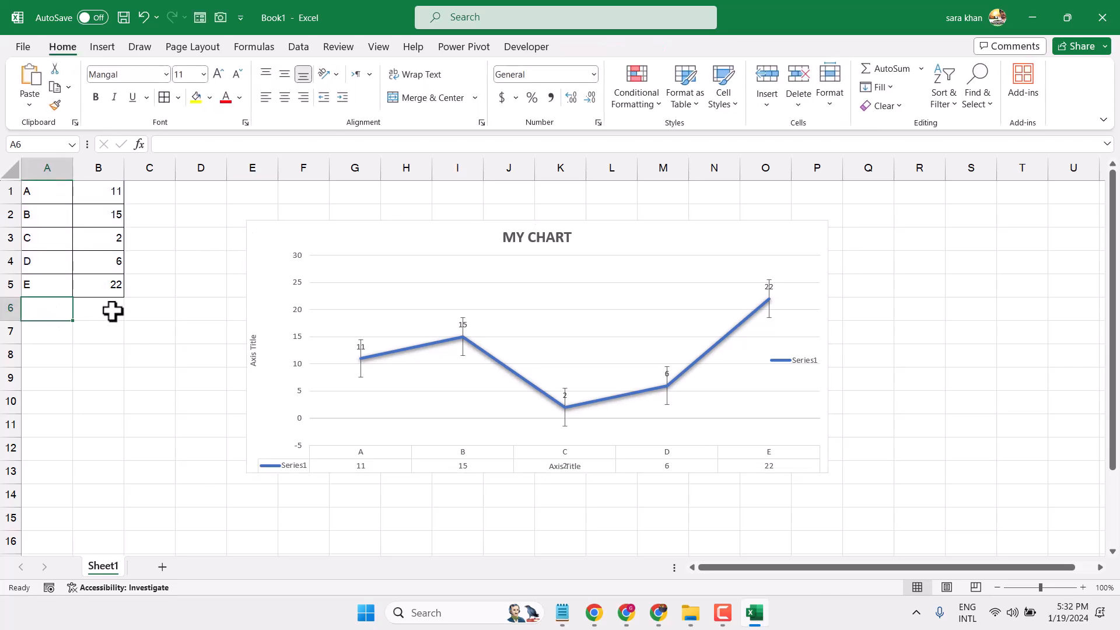
pyautogui.write('F')
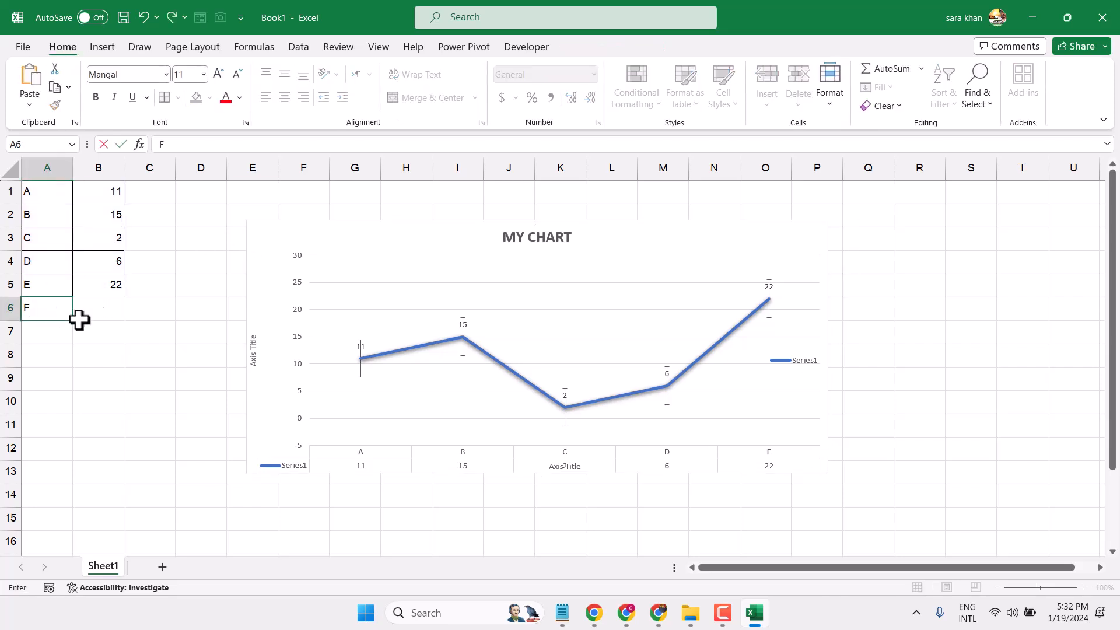
pyautogui.click(52, 333)
pyautogui.write('G')
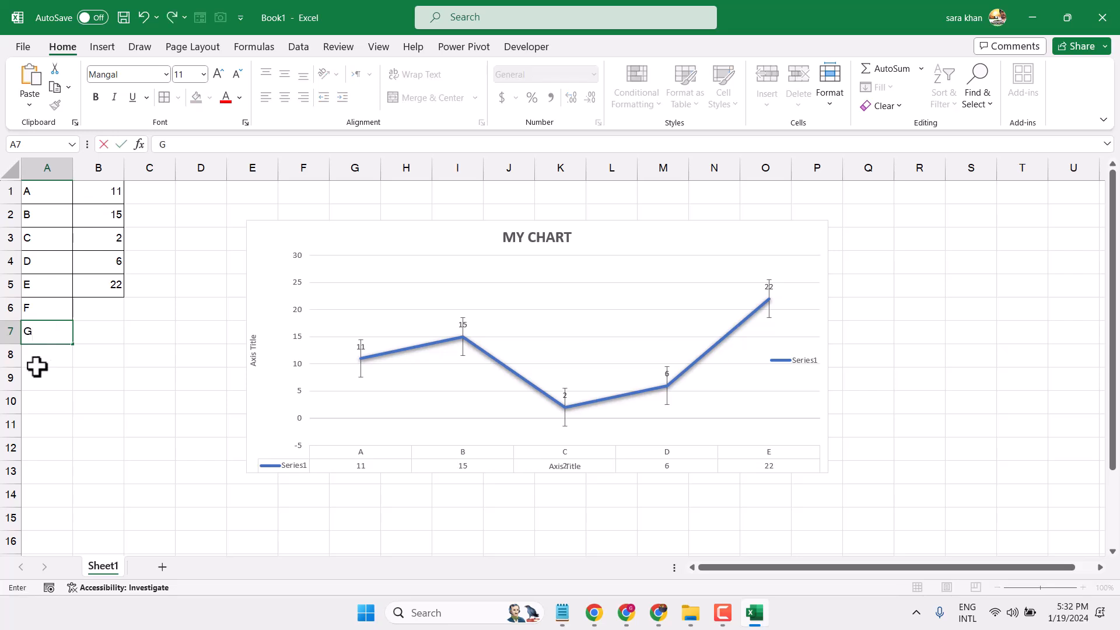
pyautogui.click(45, 357)
pyautogui.write('H')
# Step: Enter the values 32, 21 and 4 for categories F, G and H in cells B6 to B8
pyautogui.click(96, 308)
pyautogui.write('32')
pyautogui.click(93, 332)
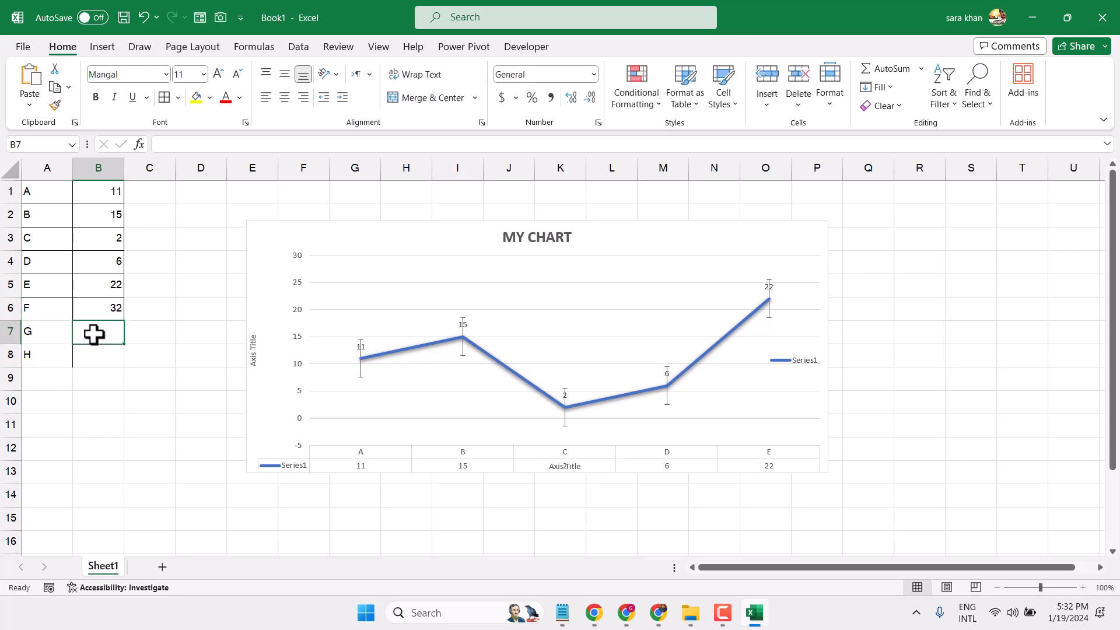
pyautogui.write('21')
pyautogui.click(95, 367)
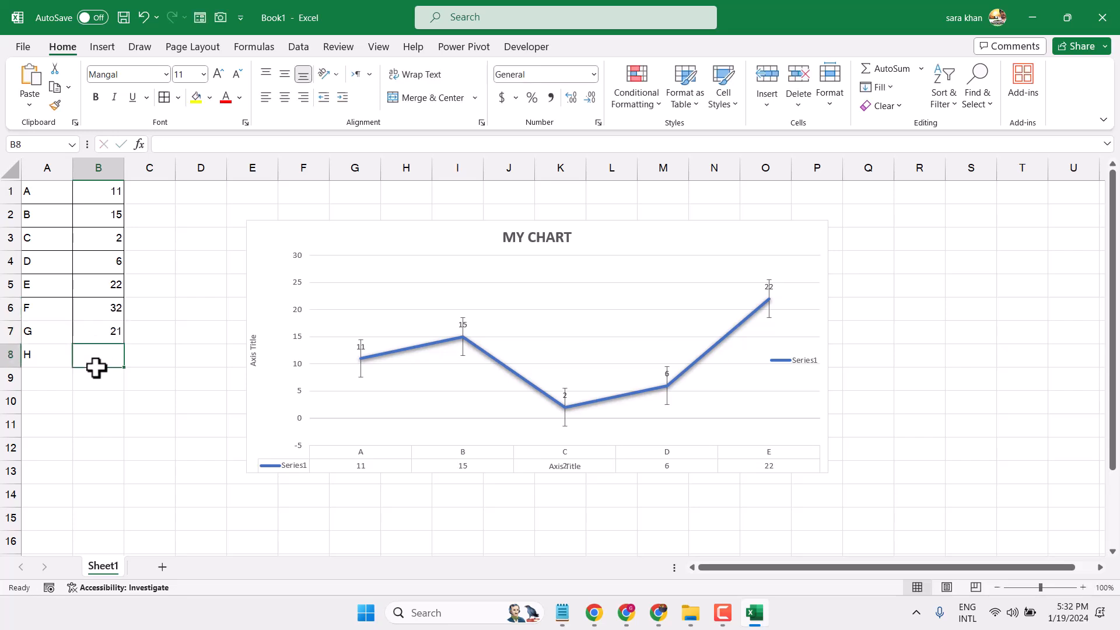
pyautogui.write('4')
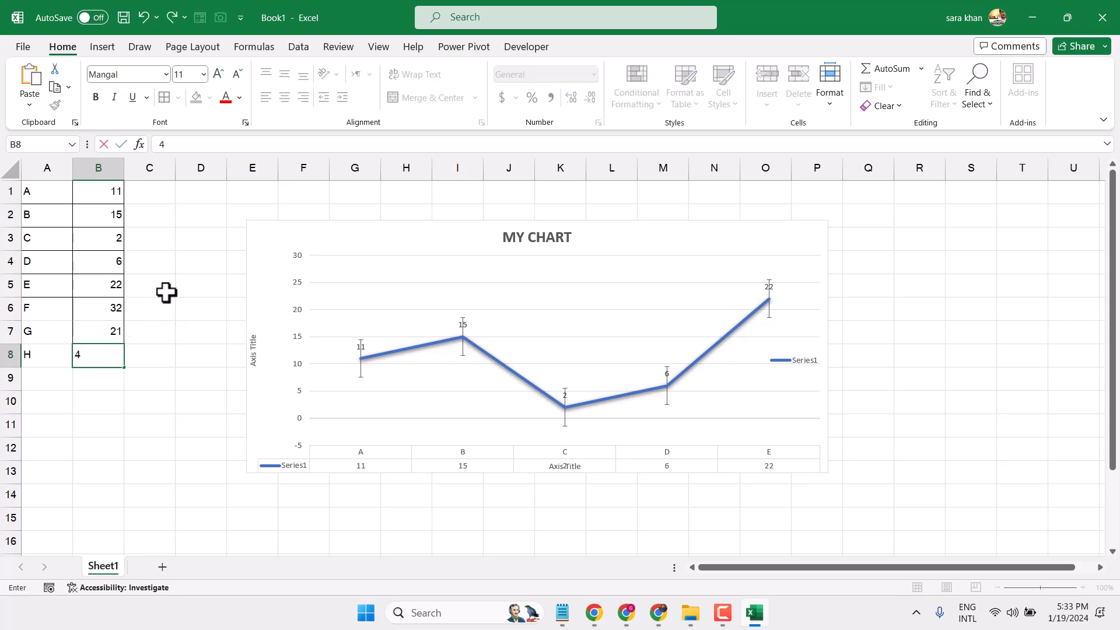
pyautogui.click(166, 288)
# Step: Replace the old chart with a 2-D stacked line chart with markers built from A1:B8
pyautogui.click(318, 239)
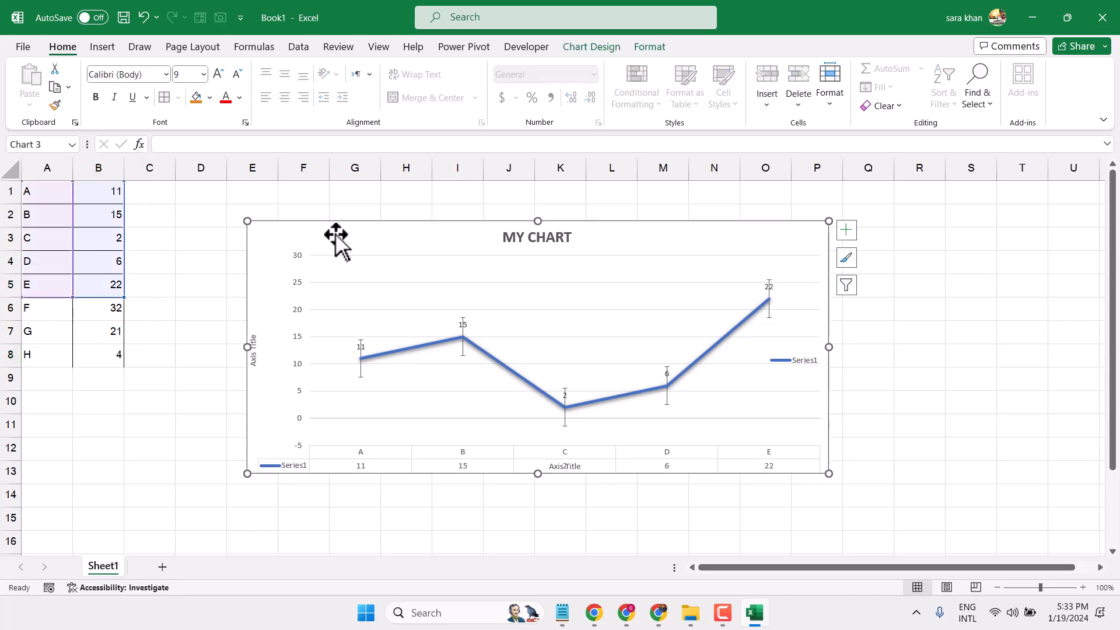
pyautogui.press('Delete')
pyautogui.moveTo(35, 188); pyautogui.dragTo(106, 355)
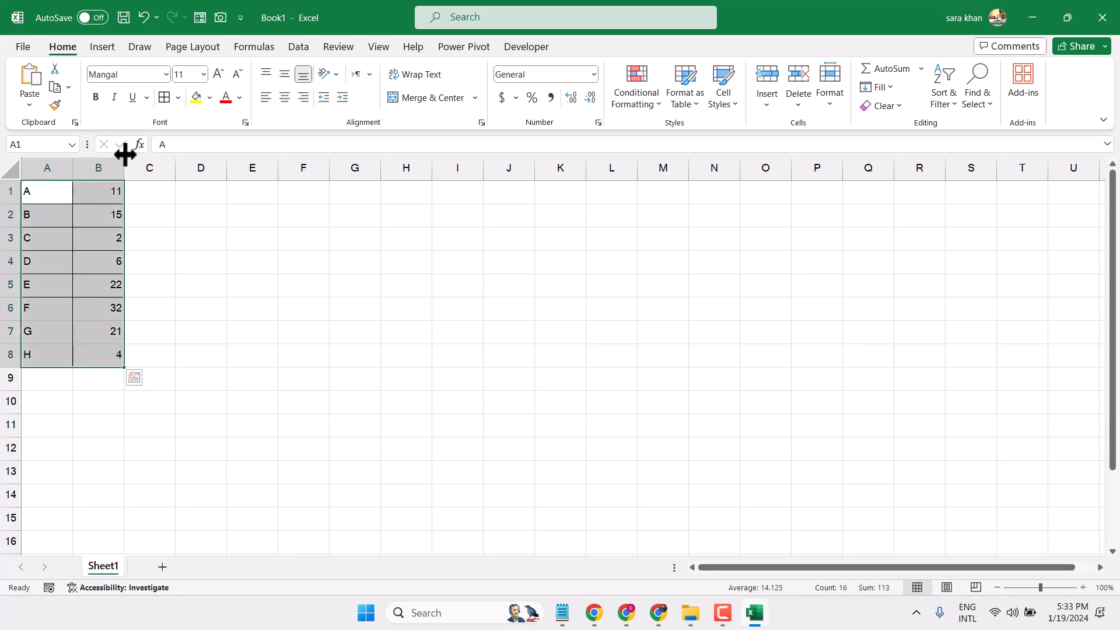
pyautogui.click(107, 46)
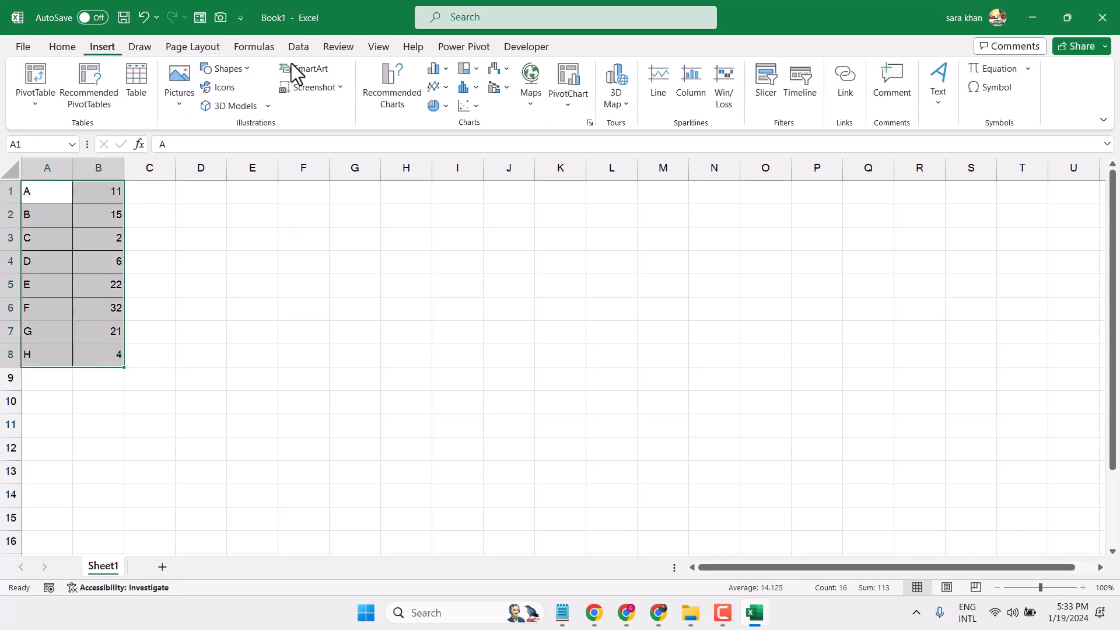
pyautogui.click(450, 88)
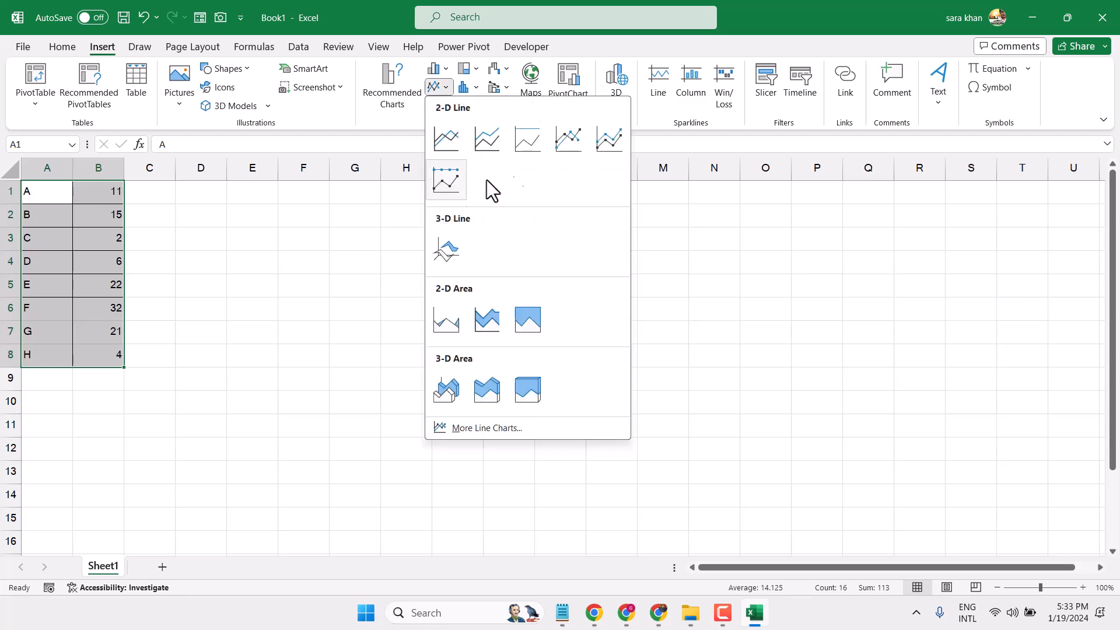
pyautogui.click(607, 140)
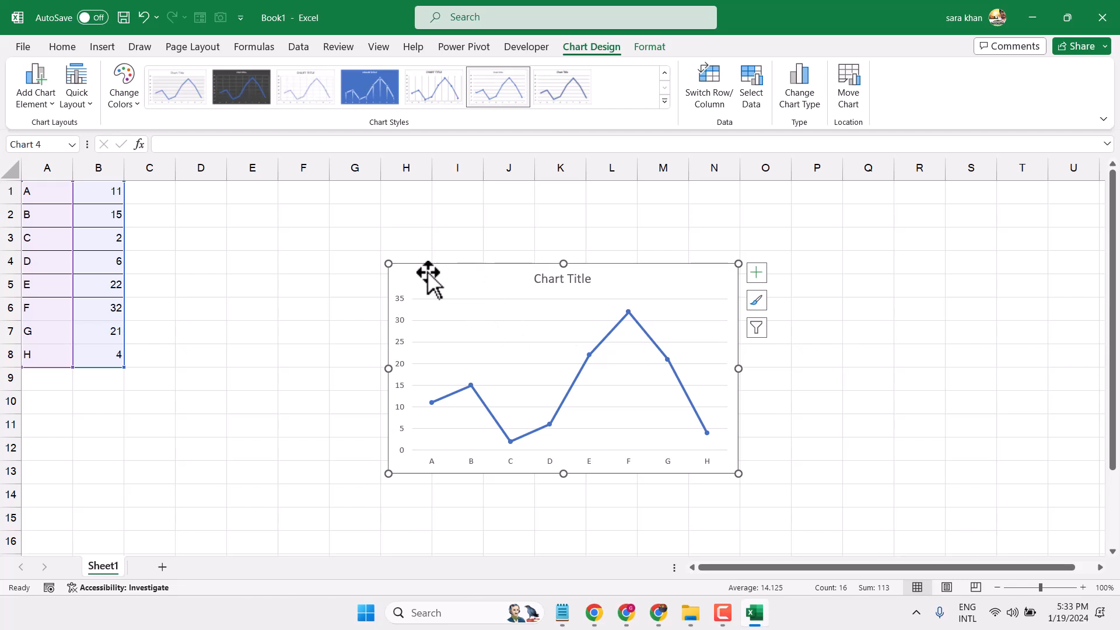
# Step: Apply the white chart style with vertical gridlines and enlarge the chart so its upper-left corner reaches column F at the top of row 4
pyautogui.click(445, 88)
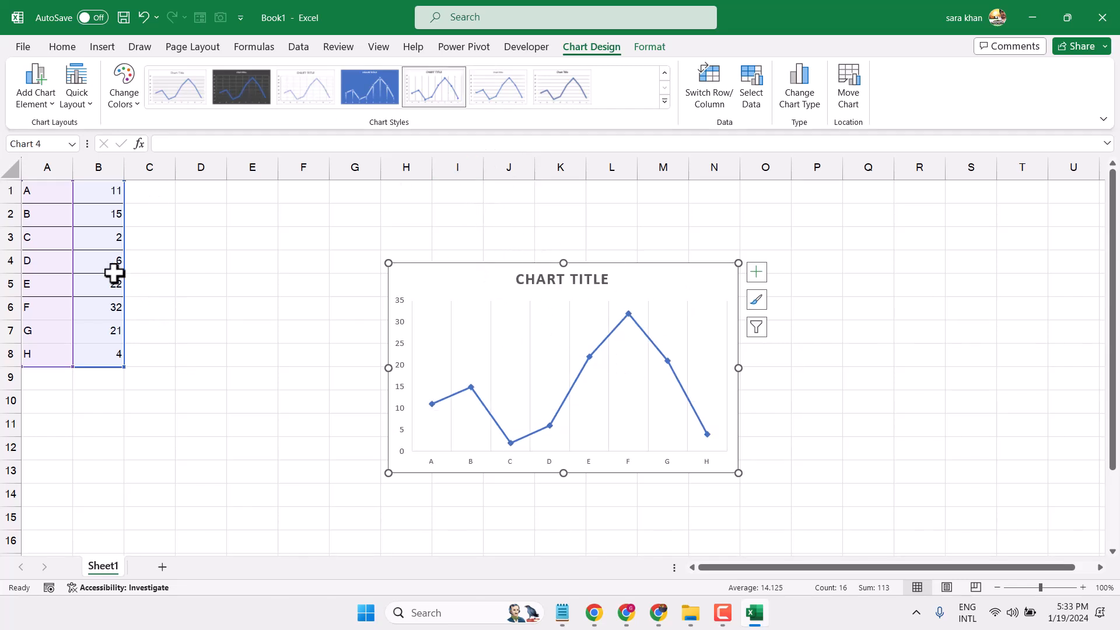
pyautogui.moveTo(387, 262); pyautogui.dragTo(291, 251)
# Step: Add axis titles, data labels, a data table, error bars, a legend and up/down bars to the new chart
pyautogui.click(757, 259)
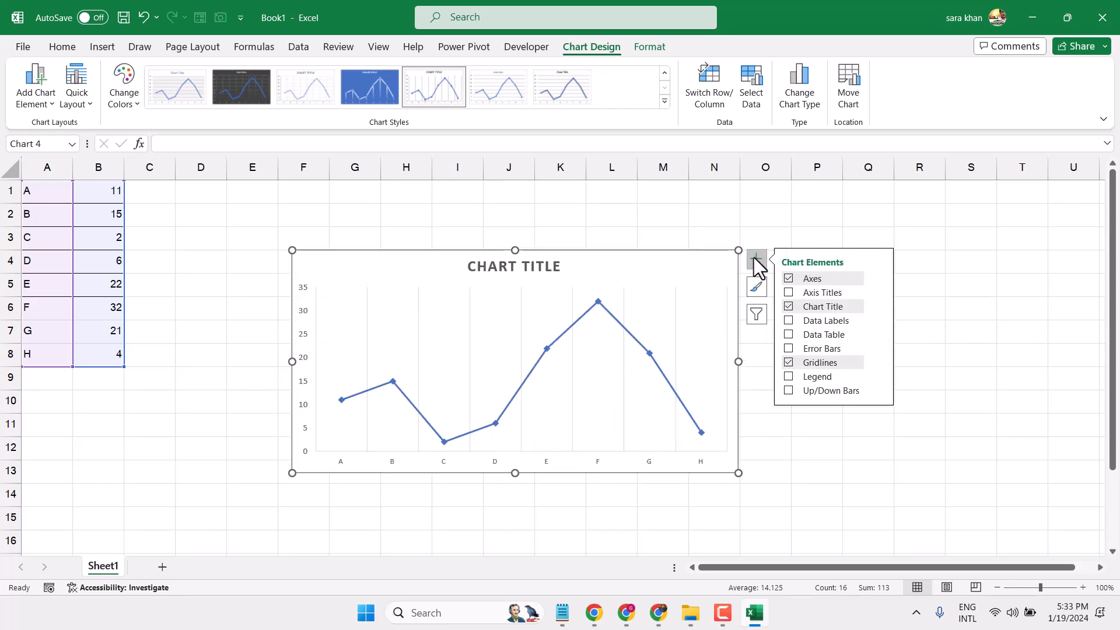
pyautogui.click(804, 292)
pyautogui.click(803, 320)
pyautogui.click(795, 335)
pyautogui.click(799, 349)
pyautogui.click(804, 377)
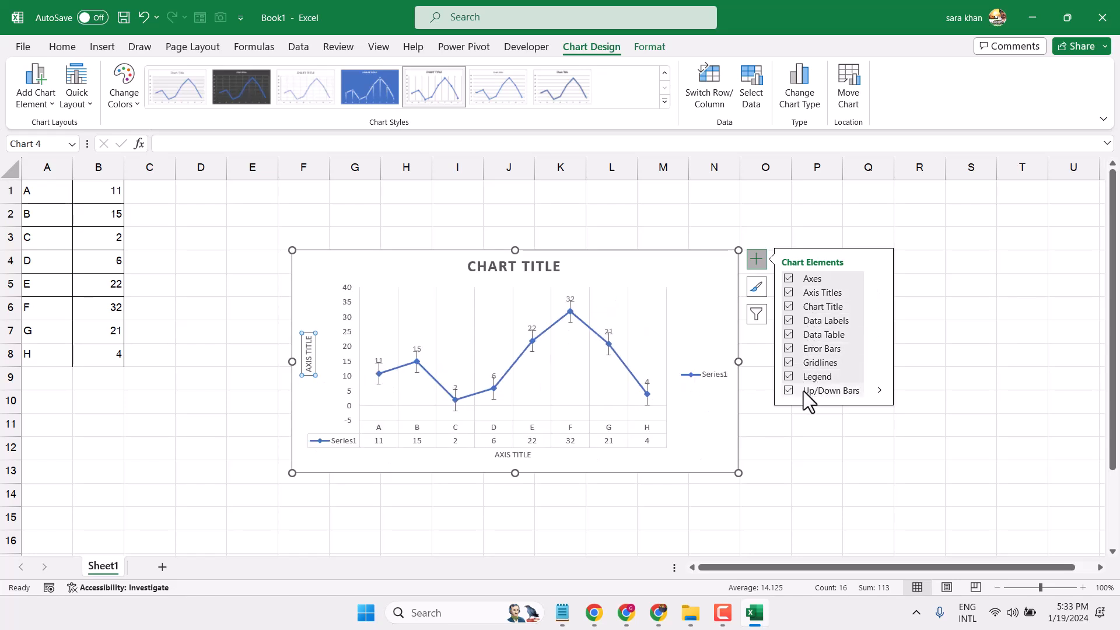
pyautogui.moveTo(27, 188); pyautogui.dragTo(97, 354)
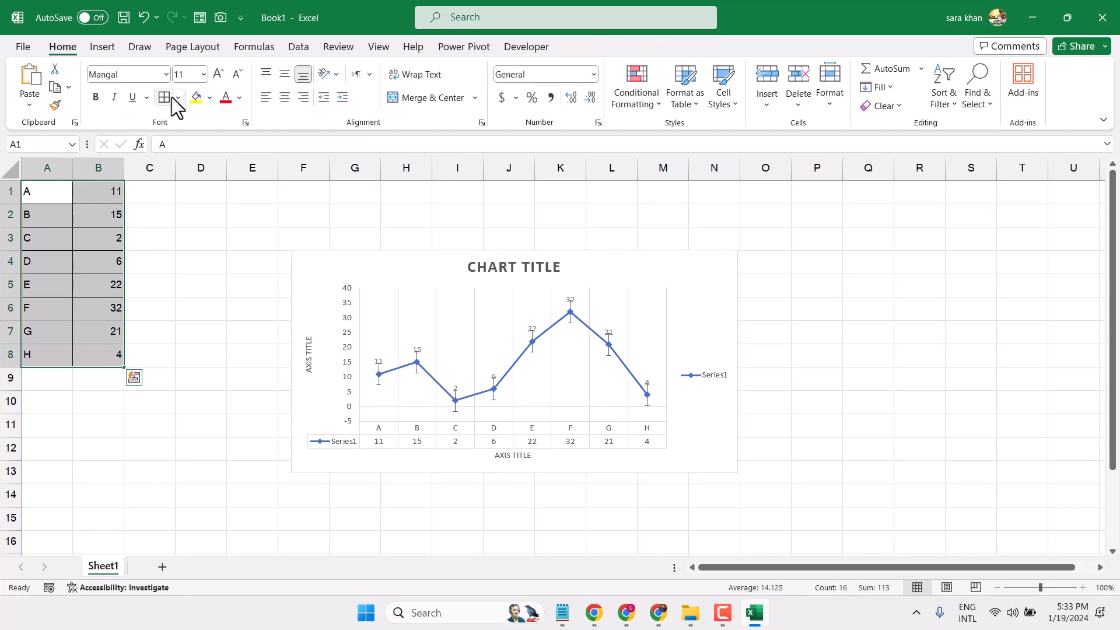
pyautogui.click(334, 297)
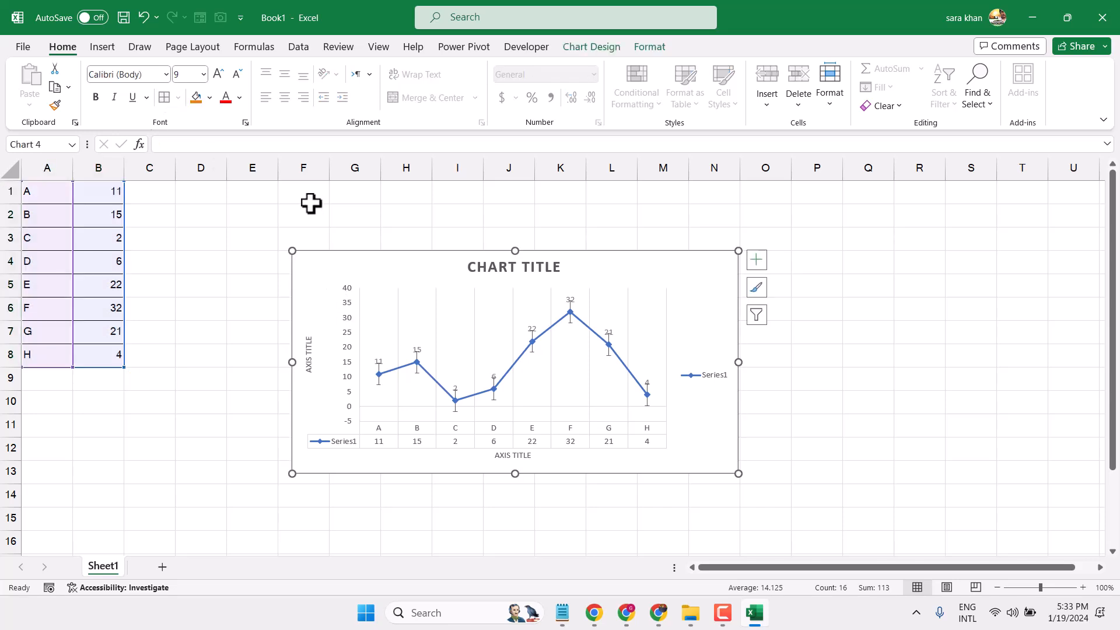
pyautogui.doubleClick(362, 284)
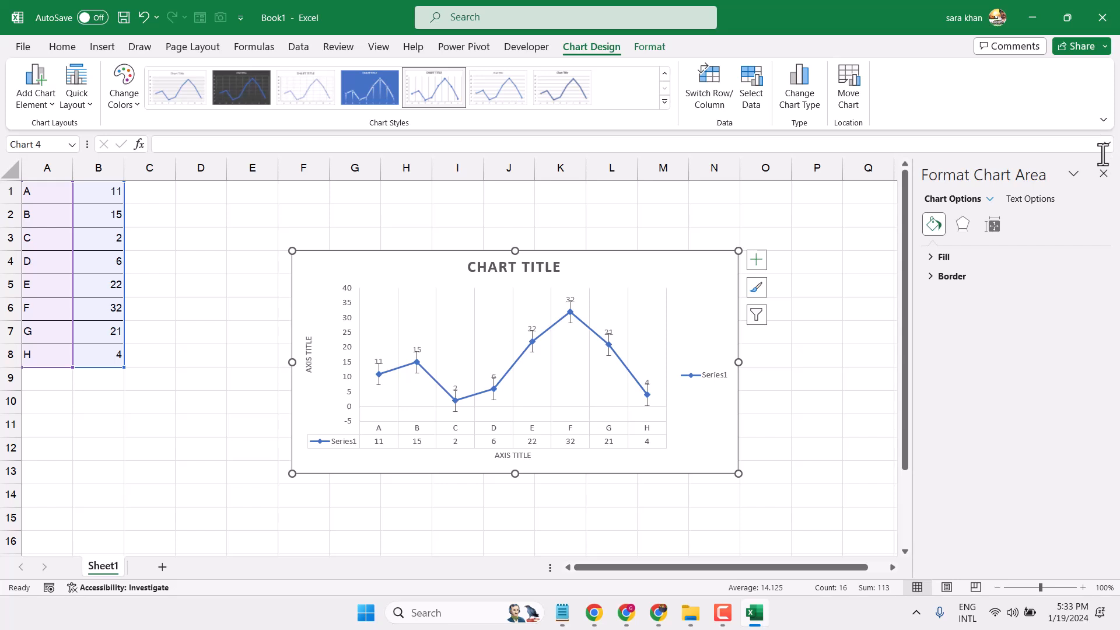
pyautogui.click(1104, 173)
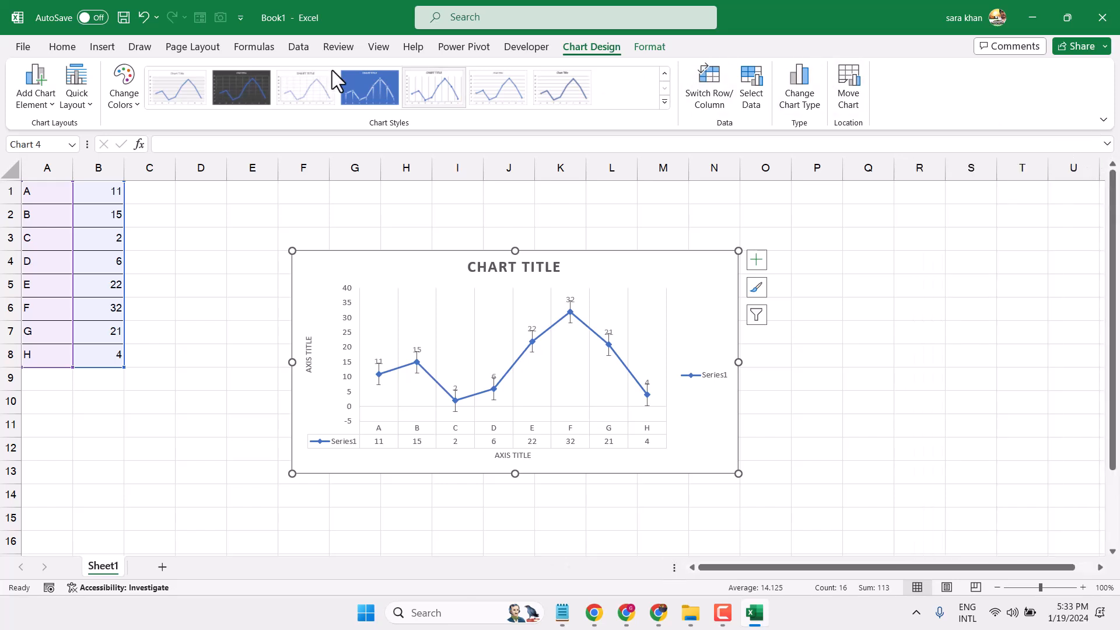
# Step: Try Colorful Palette 1 on the chart and settle on the first blue monochromatic palette
pyautogui.click(125, 91)
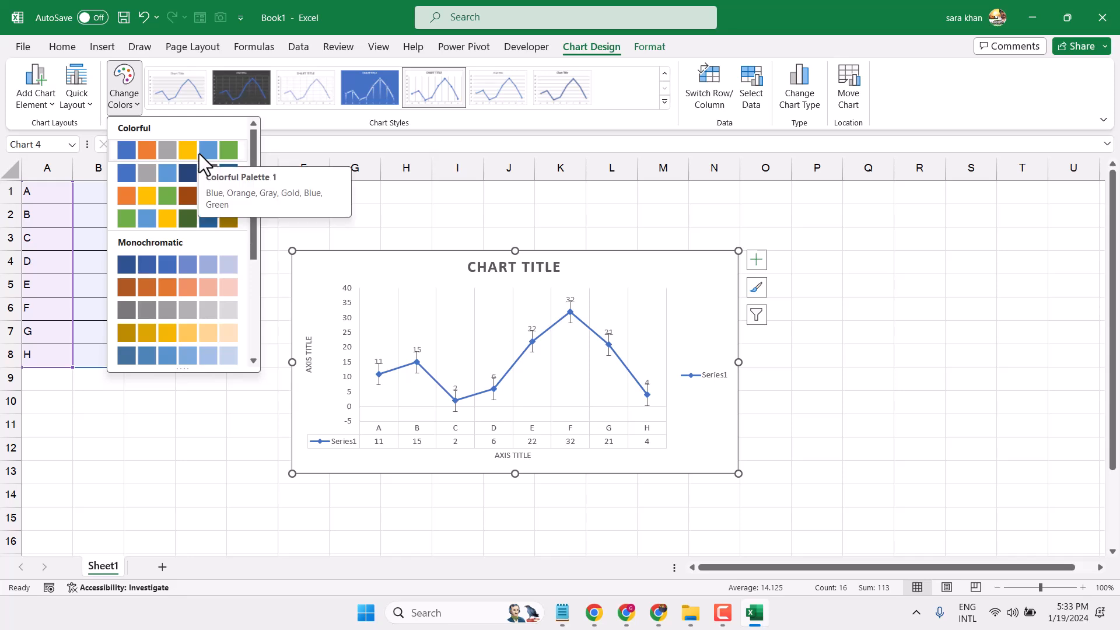
pyautogui.click(202, 153)
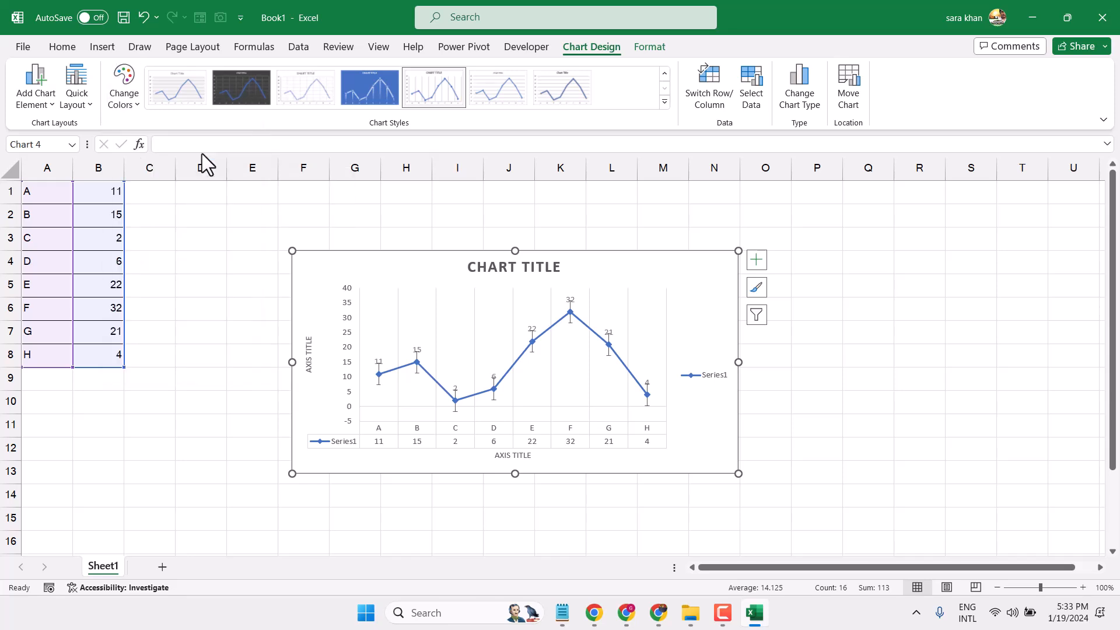
pyautogui.doubleClick(299, 258)
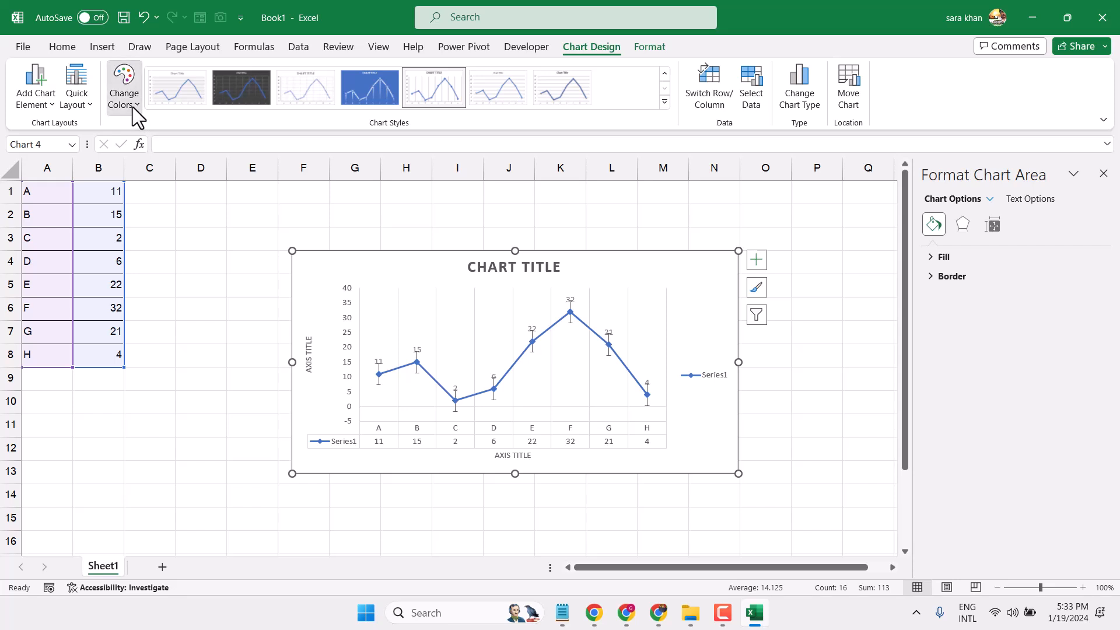
pyautogui.click(132, 107)
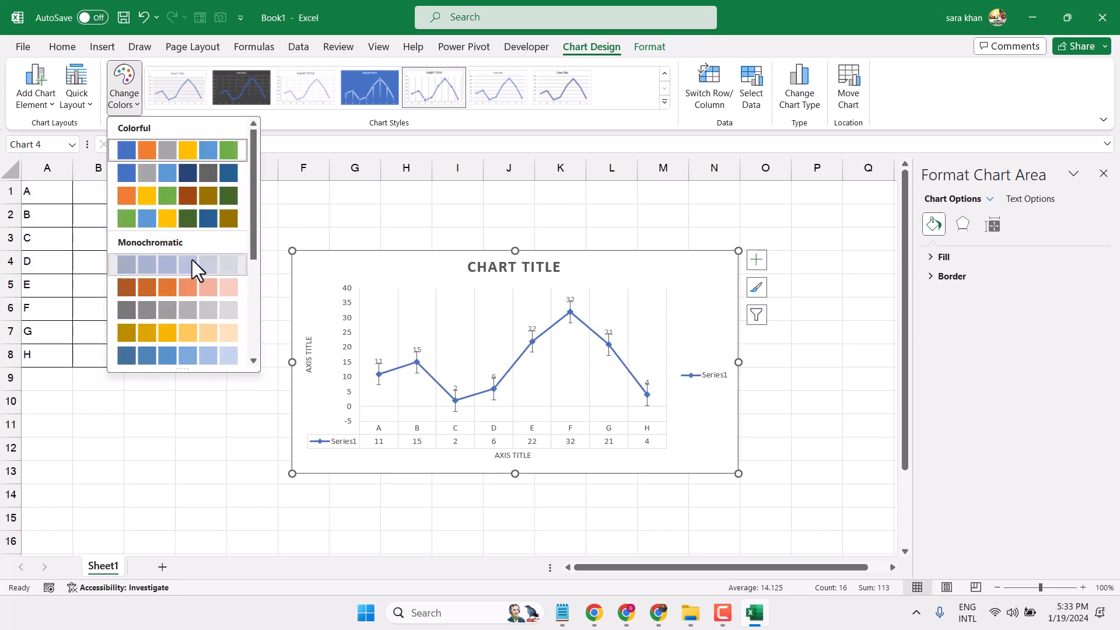
pyautogui.click(192, 260)
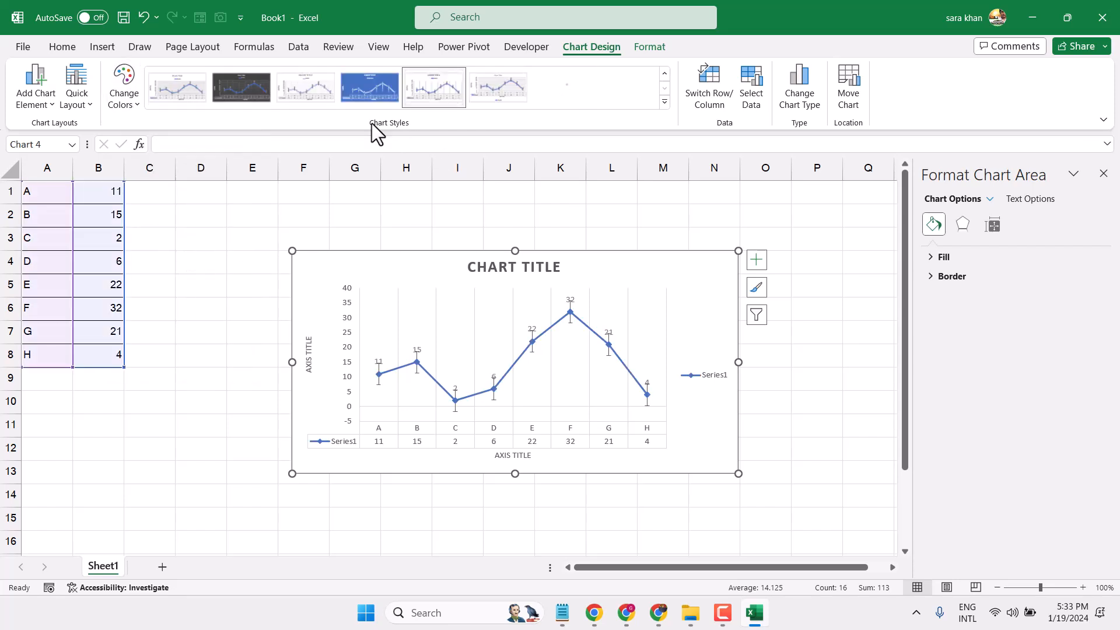
# Step: Try the solid blue and a plain white chart style, and apply the dark gray gradient style
pyautogui.click(368, 96)
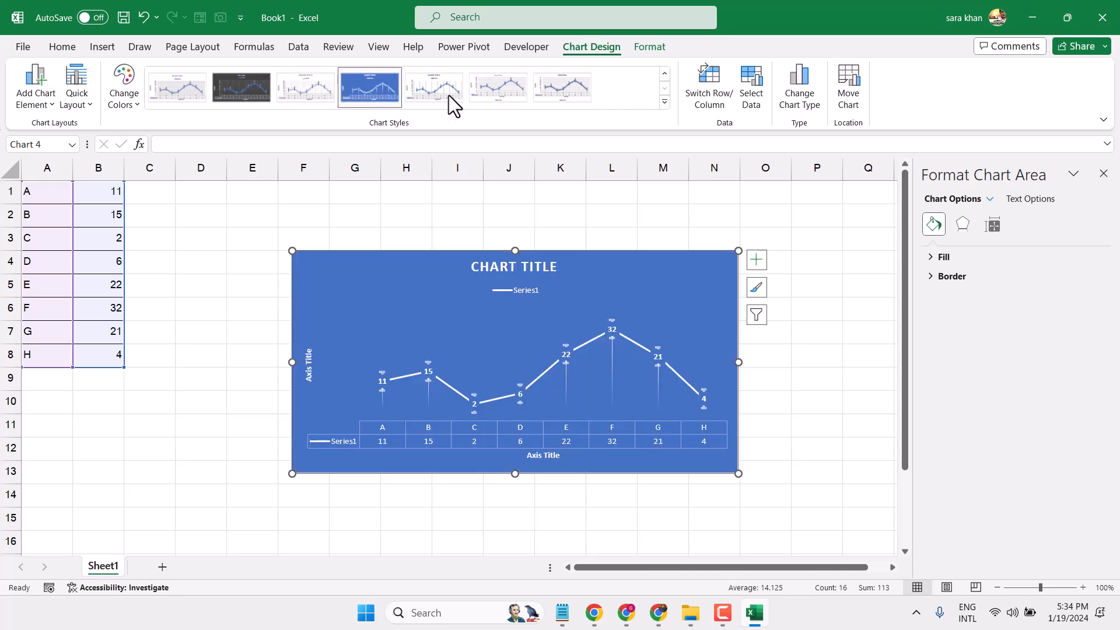
pyautogui.click(561, 88)
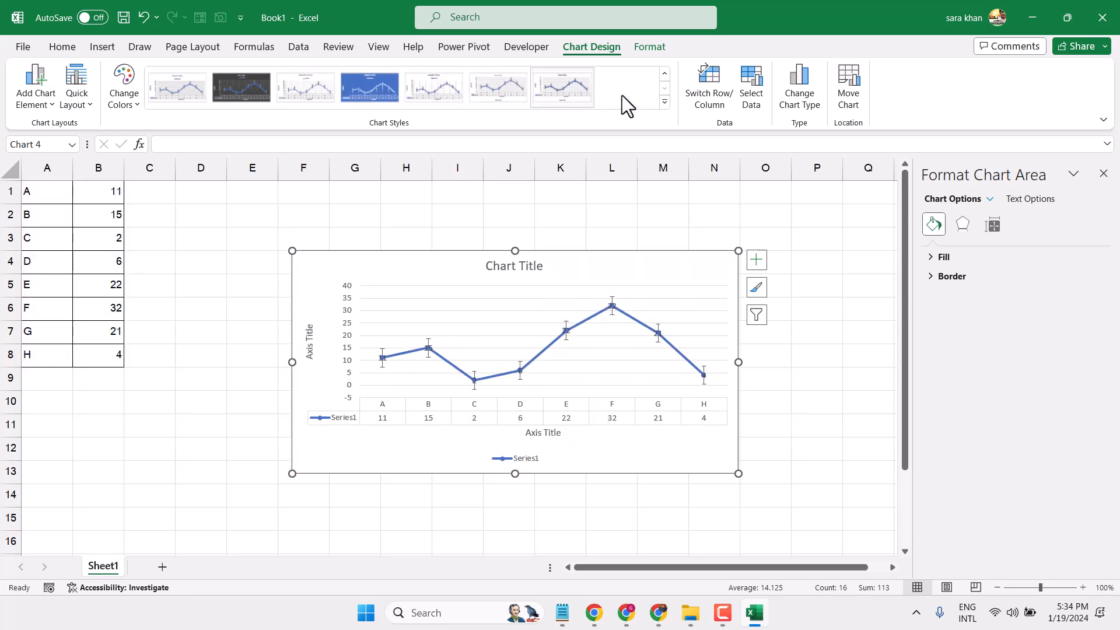
pyautogui.click(664, 103)
pyautogui.click(583, 96)
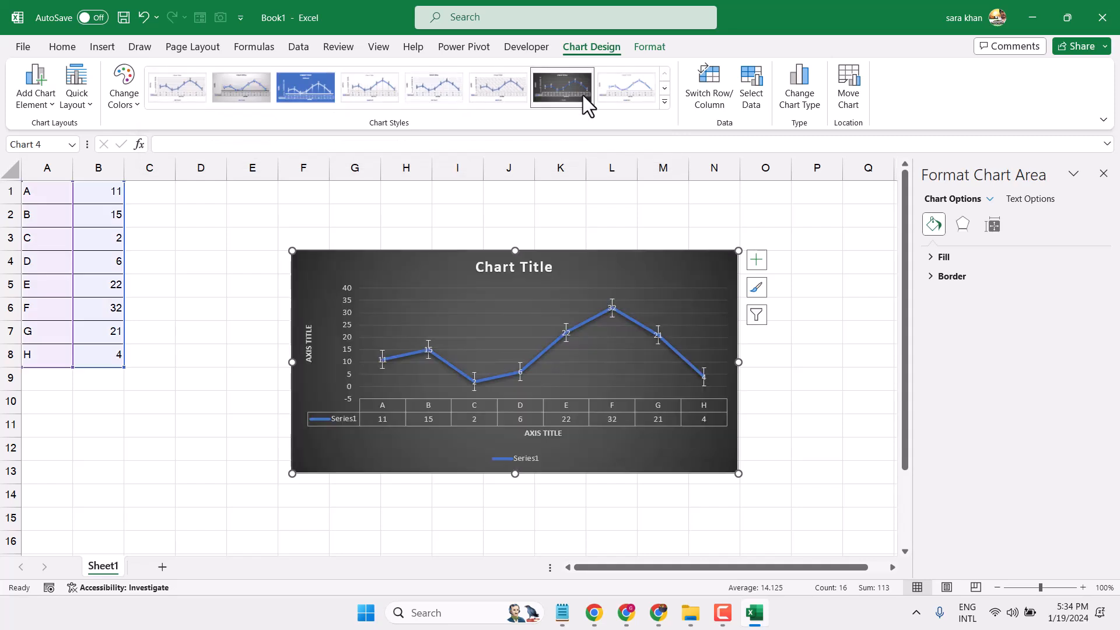
pyautogui.click(88, 108)
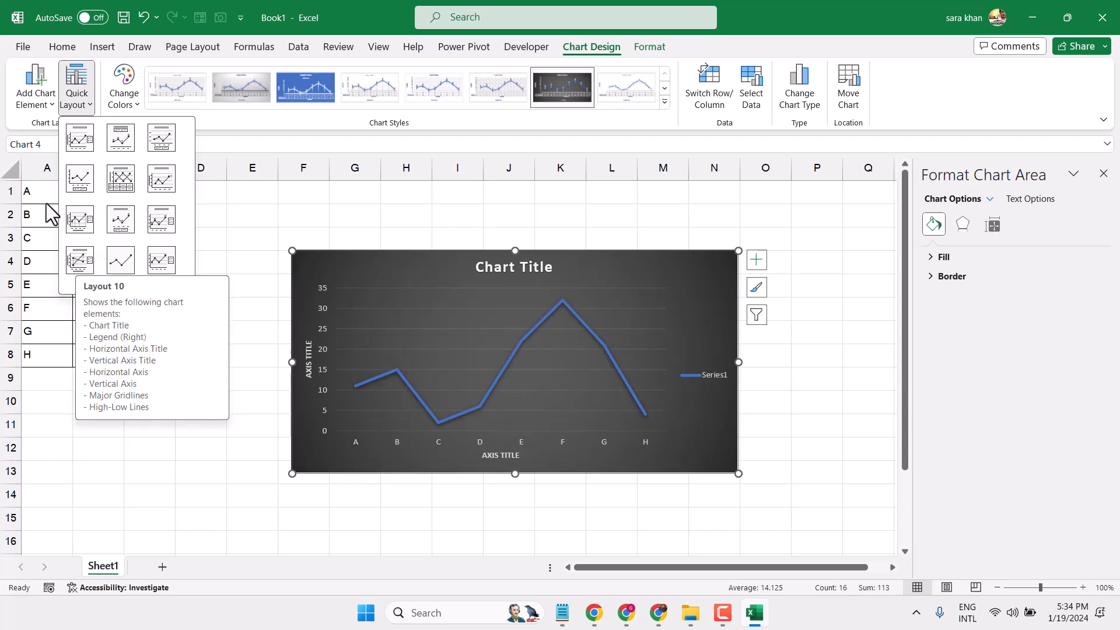
pyautogui.click(36, 110)
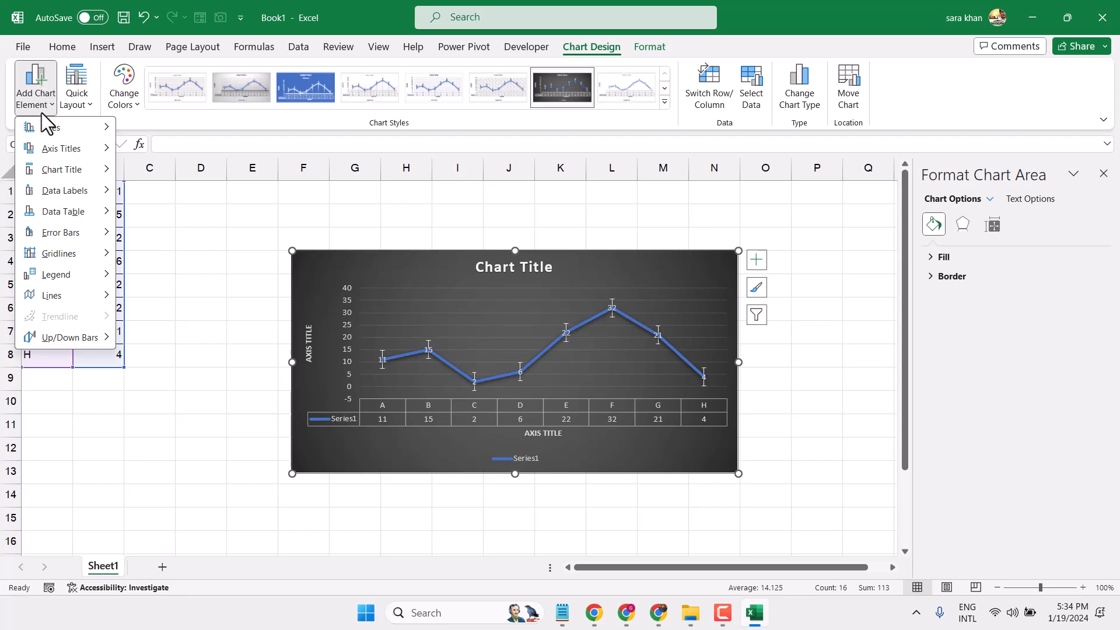
# Step: Remove the data table, up/down bars, chart title and axis titles from the chart
pyautogui.click(756, 260)
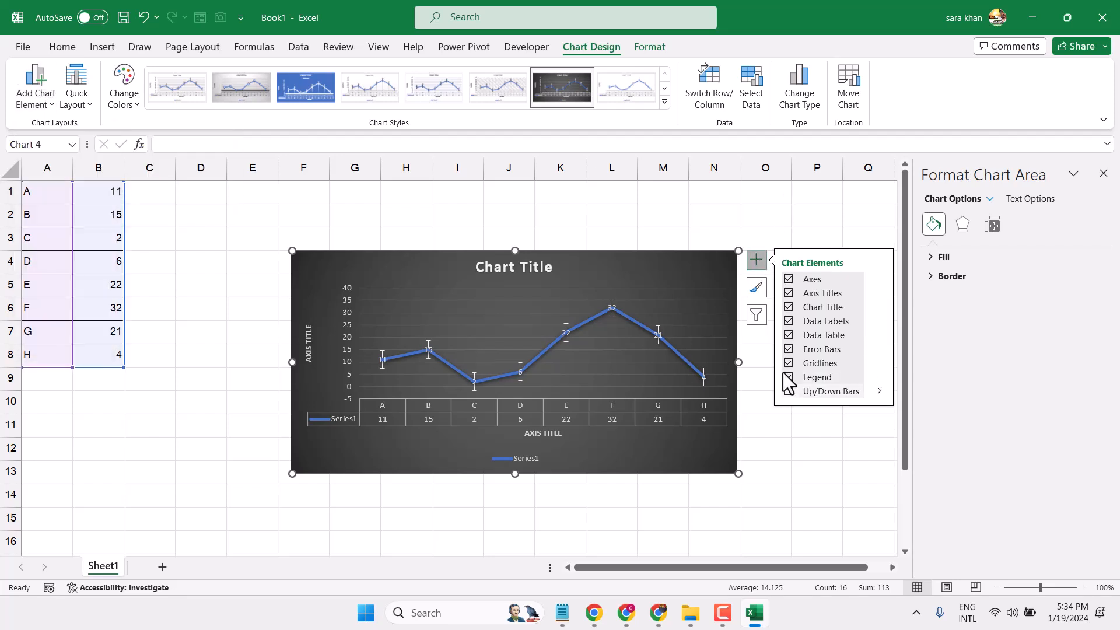
pyautogui.click(788, 335)
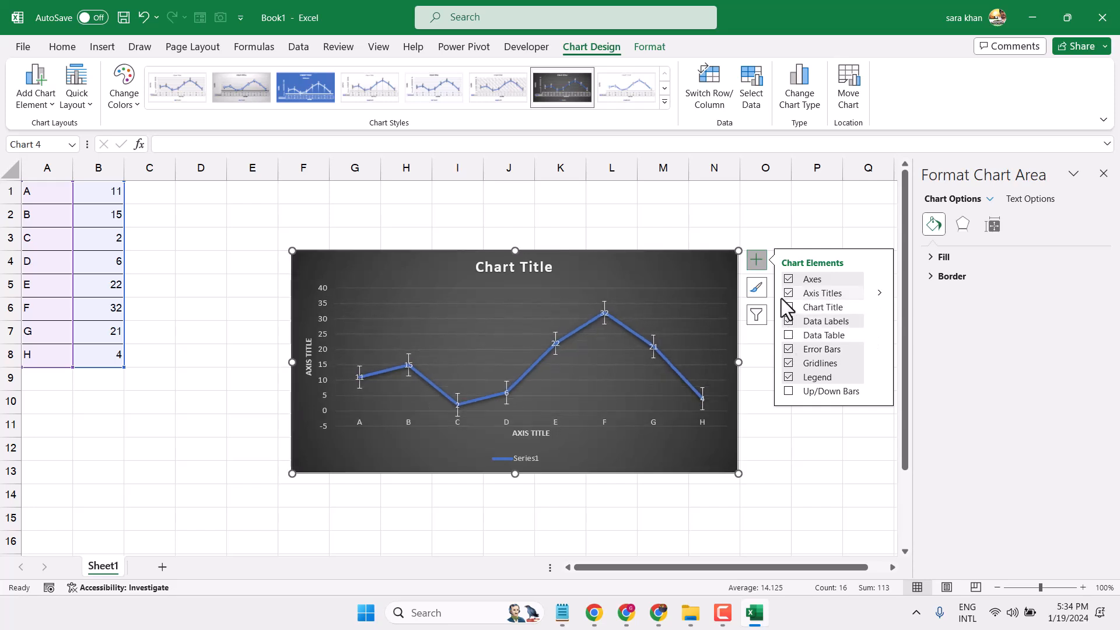
pyautogui.click(788, 306)
pyautogui.click(788, 293)
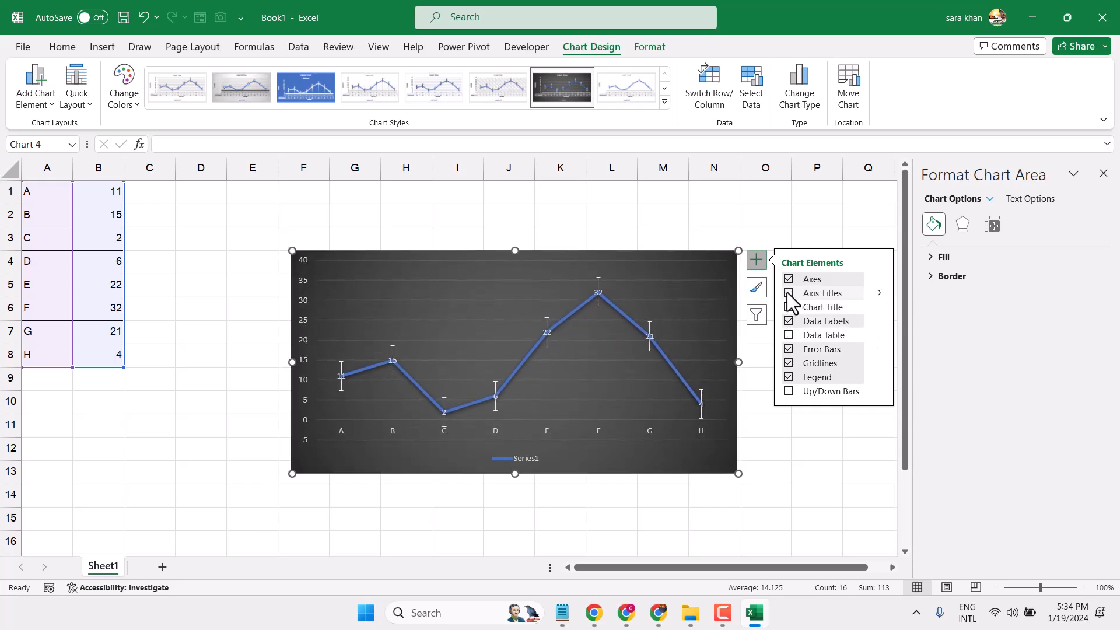
# Step: Apply the white chart style with horizontal gridlines and round line markers to the chart
pyautogui.click(757, 289)
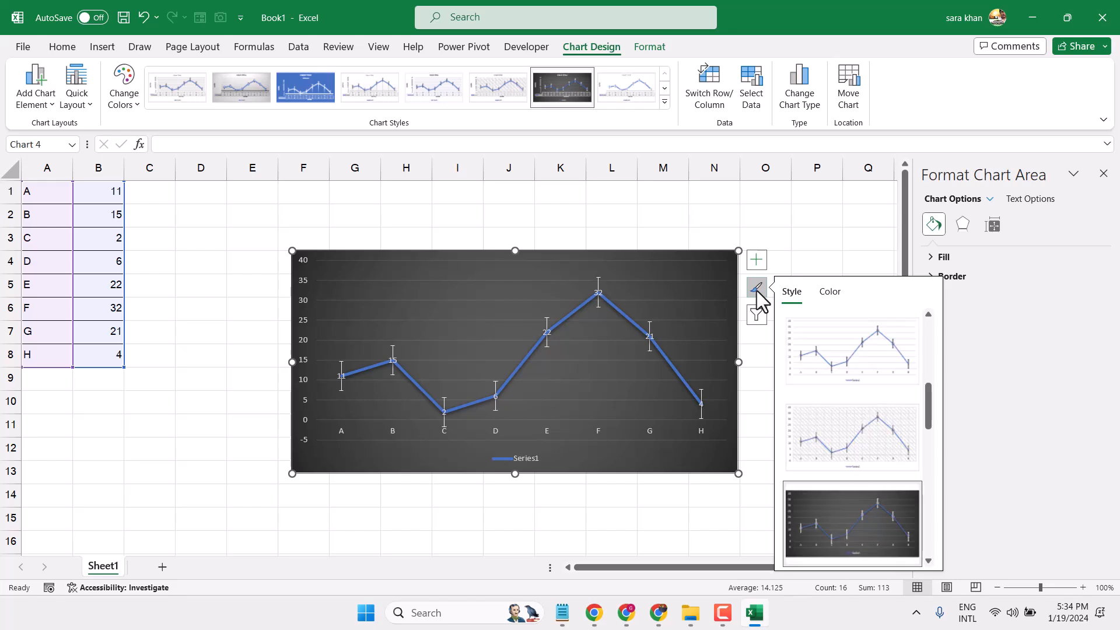
pyautogui.scroll(-3, 849, 428)
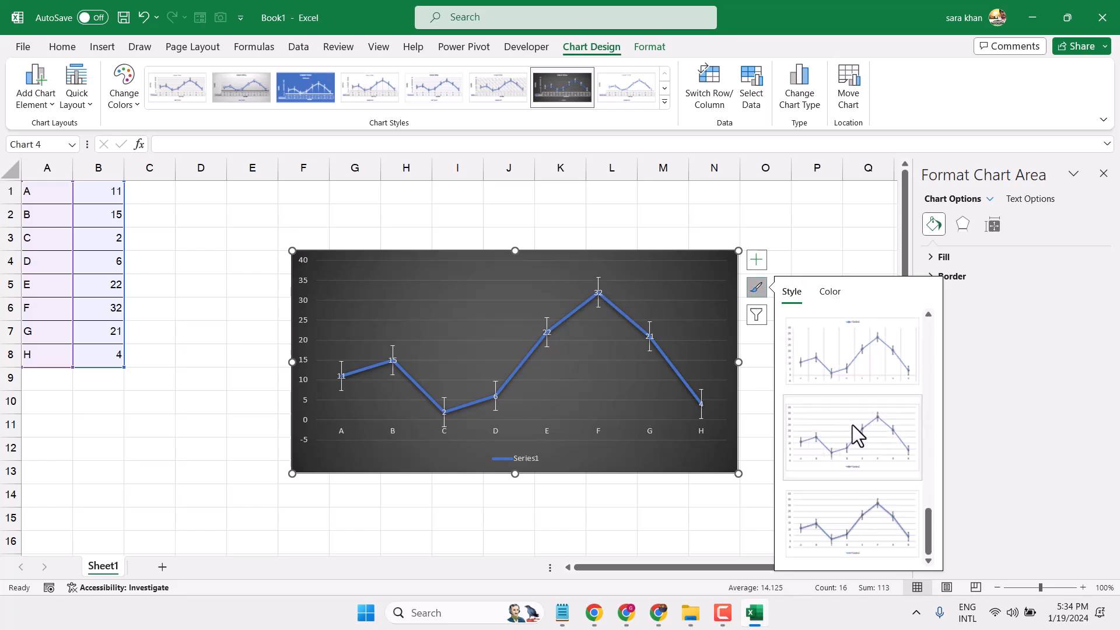
pyautogui.click(853, 425)
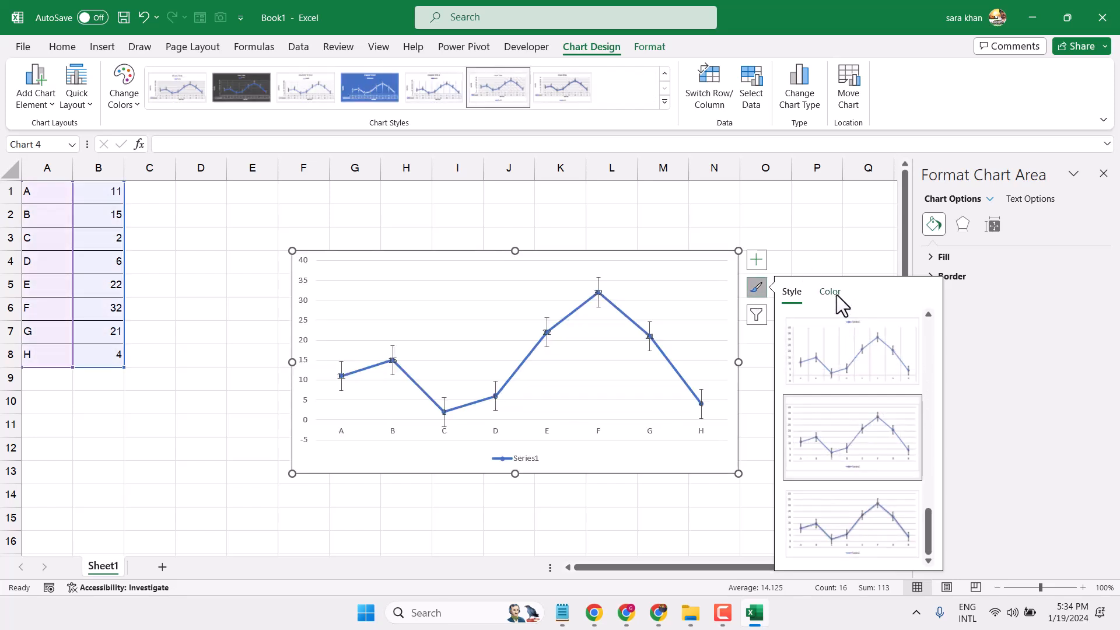
# Step: Try the green-led colorful palette on the chart, apply the orange monochromatic palette, and close the formatting pane
pyautogui.click(837, 293)
pyautogui.click(825, 406)
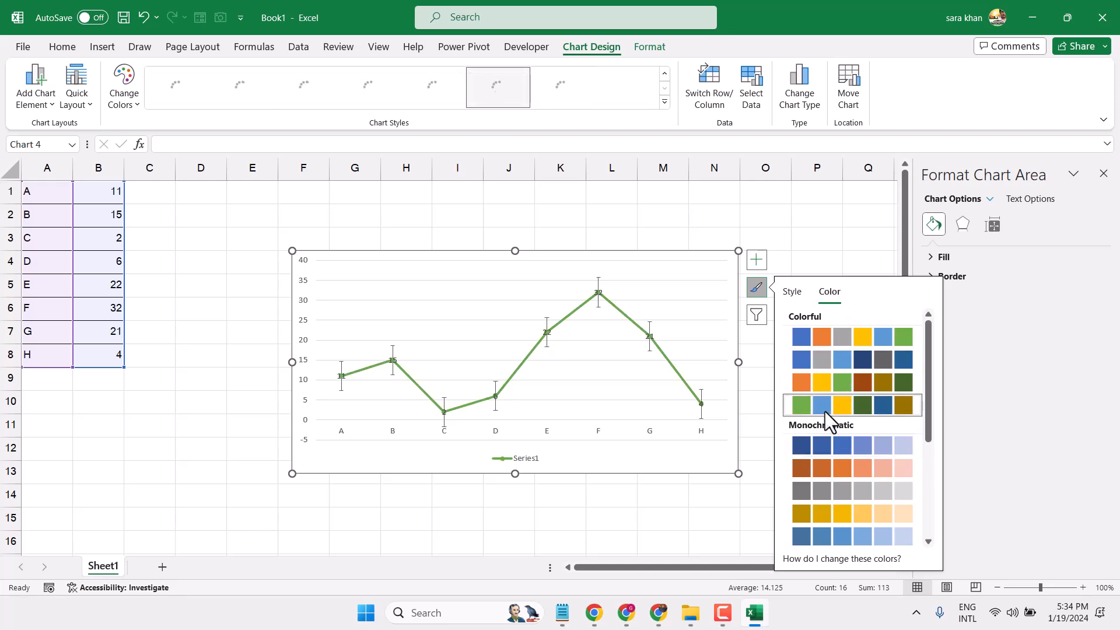
pyautogui.click(822, 474)
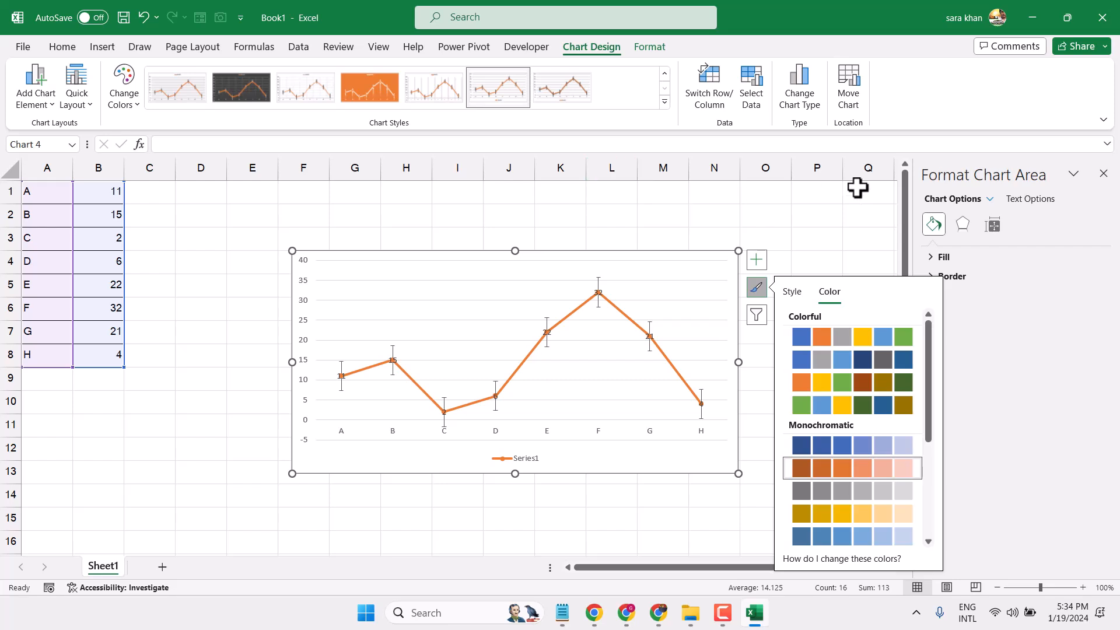
pyautogui.click(1104, 174)
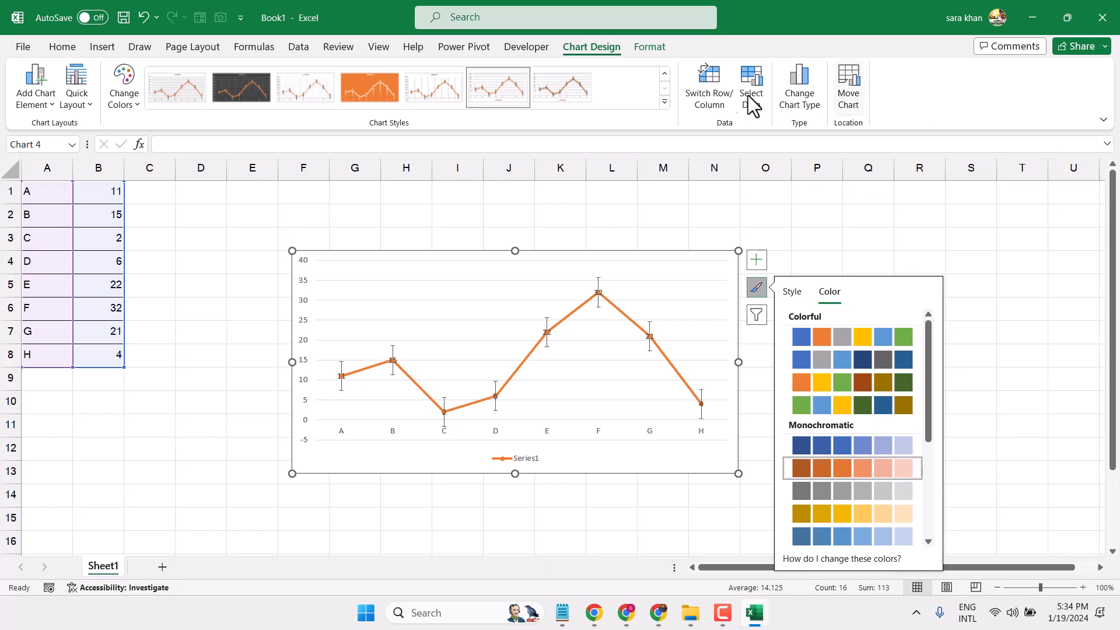
# Step: Switch the chart's rows and columns, and switch them back again
pyautogui.click(711, 81)
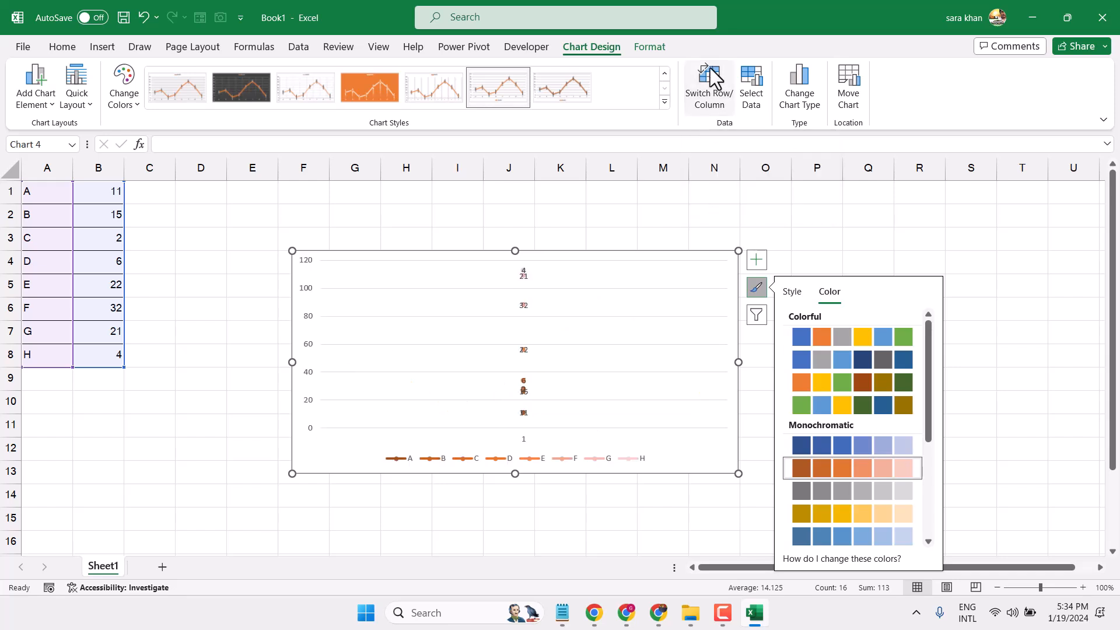
pyautogui.click(711, 81)
pyautogui.click(710, 82)
pyautogui.click(711, 82)
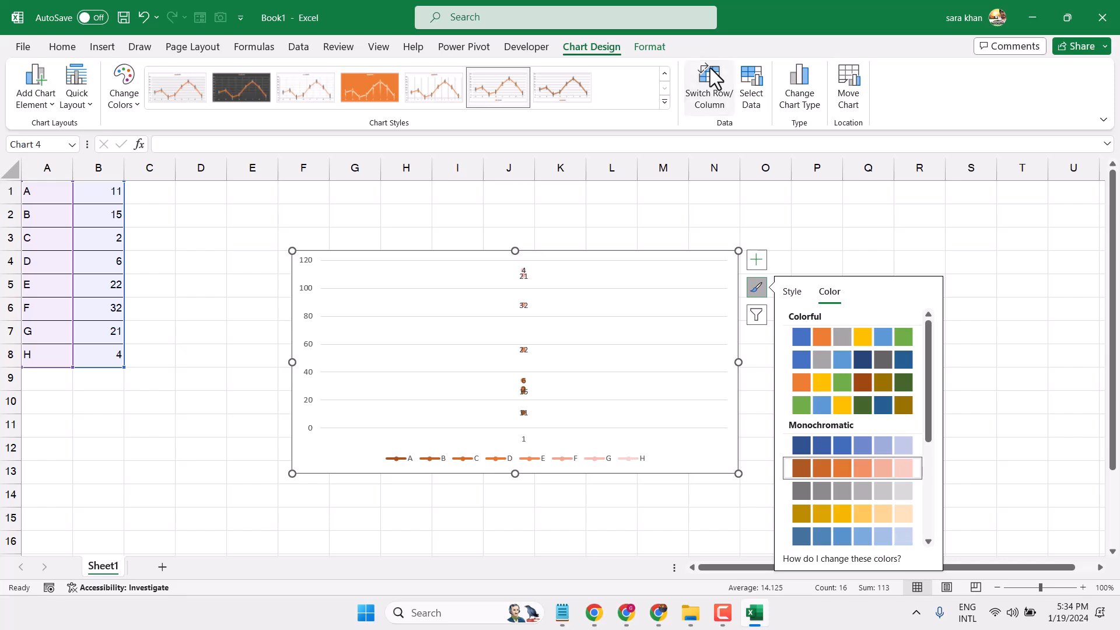
# Step: Examine the chart's data source and its horizontal axis label range
pyautogui.click(758, 68)
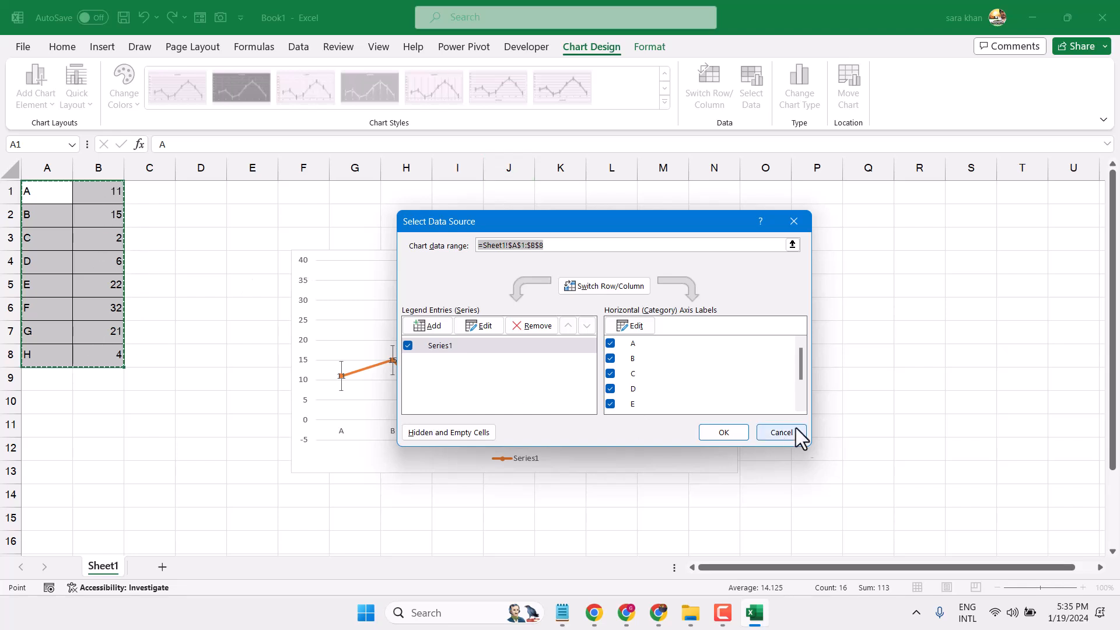
pyautogui.click(635, 328)
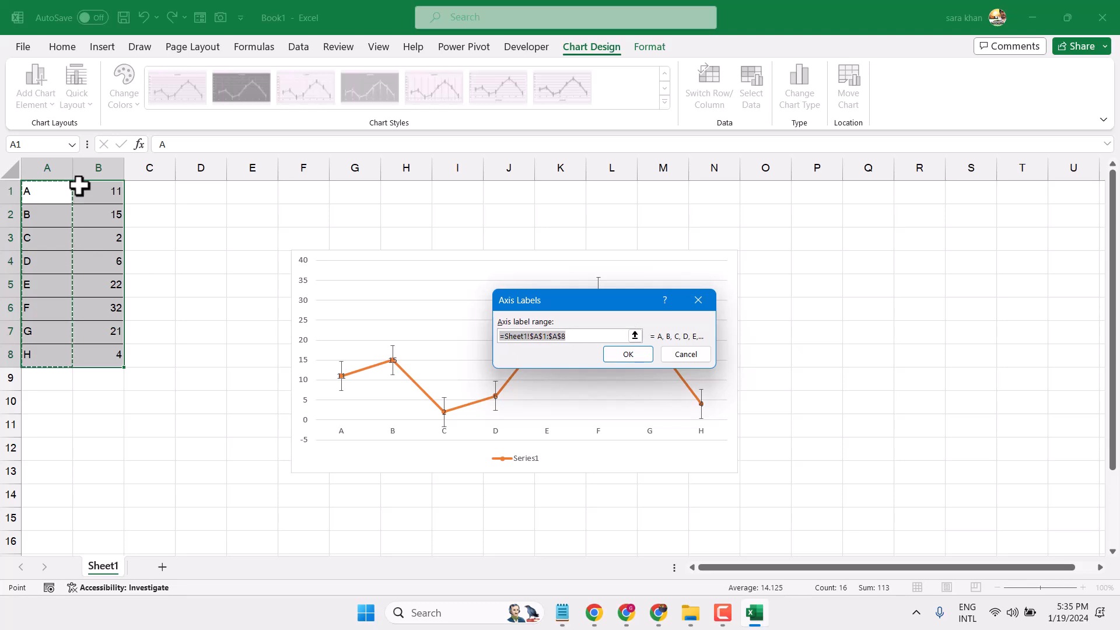
pyautogui.click(695, 356)
pyautogui.click(779, 431)
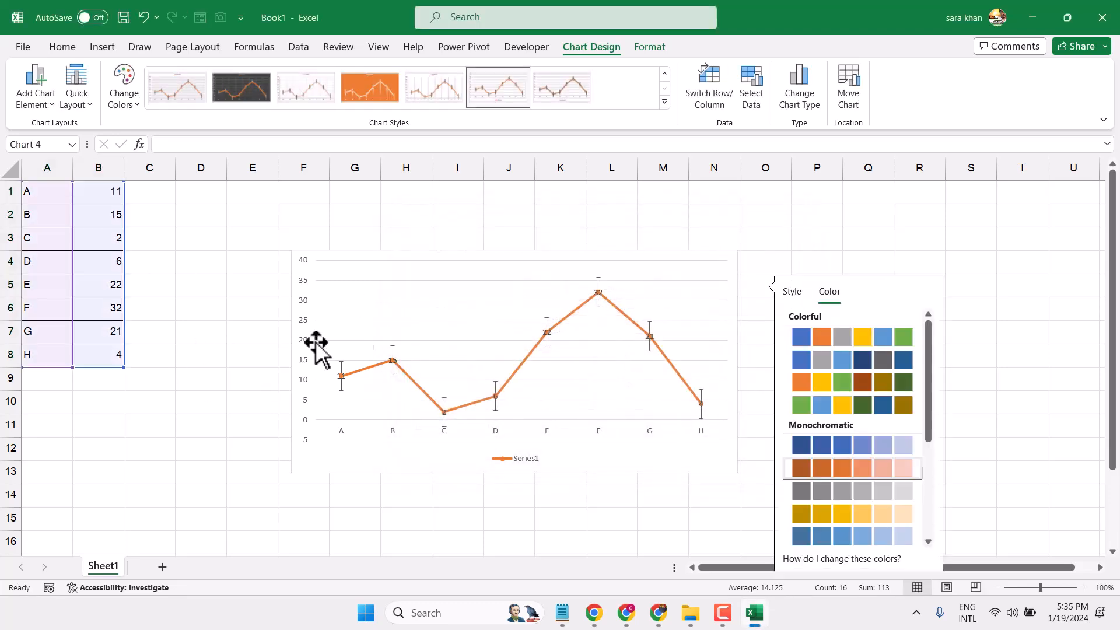
# Step: Extend the data table with J and 3 in row 9, and K and 9 in row 10
pyautogui.click(45, 384)
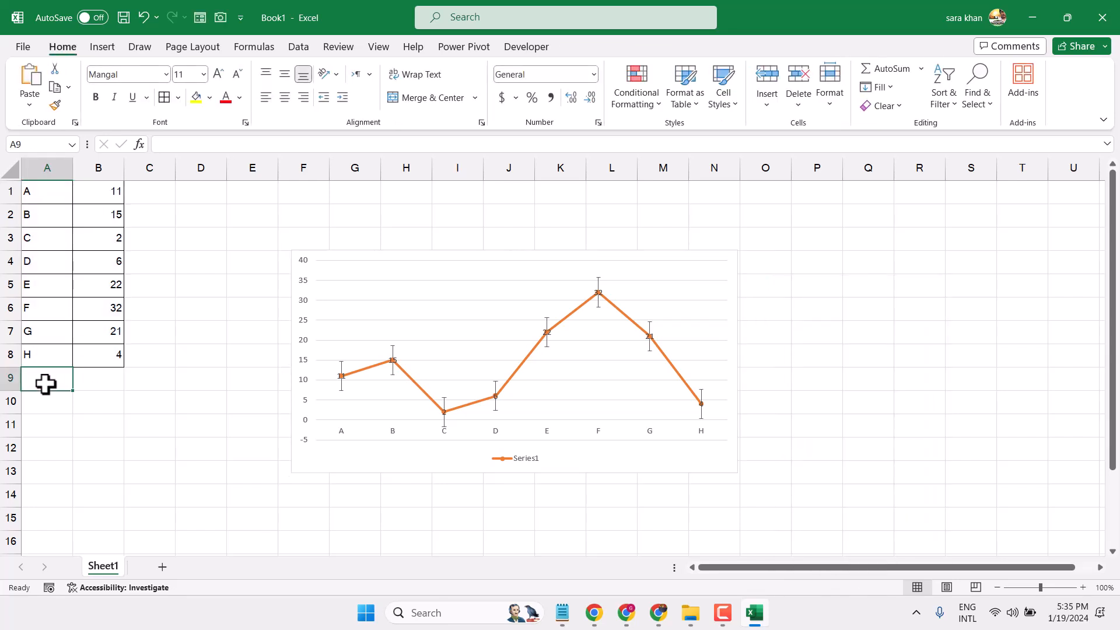
pyautogui.write('J')
pyautogui.press('Return')
pyautogui.write('K')
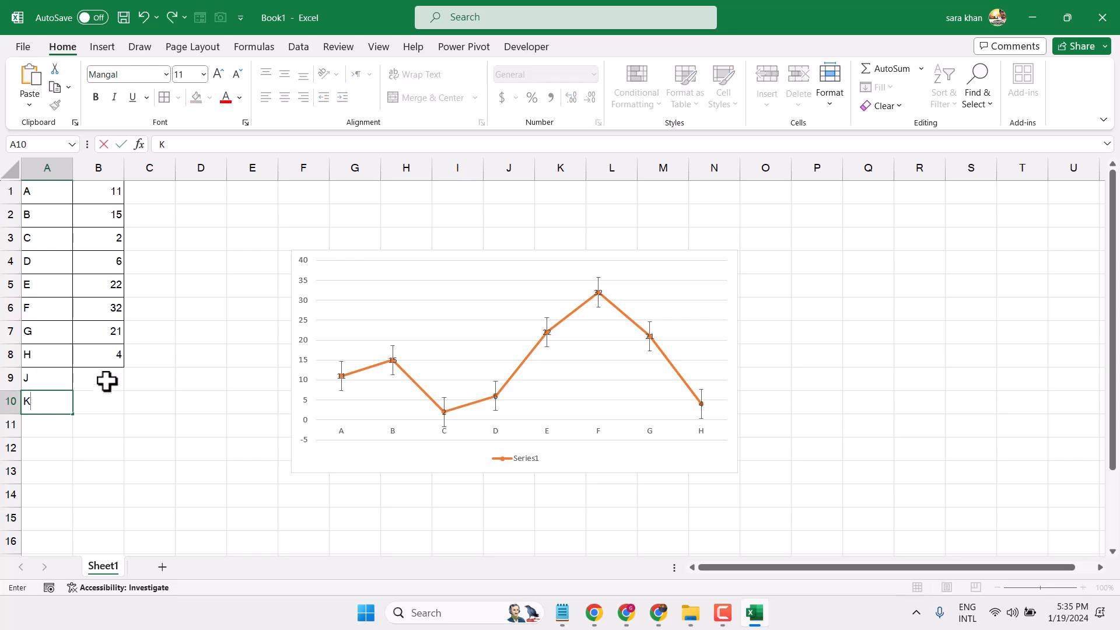
pyautogui.click(108, 378)
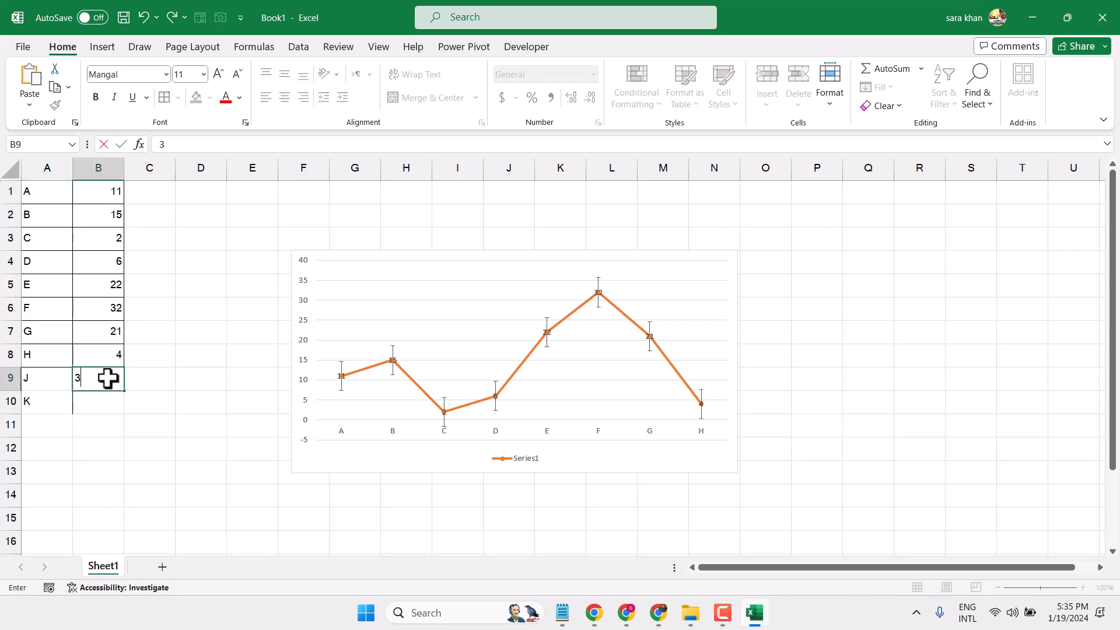
pyautogui.click(96, 407)
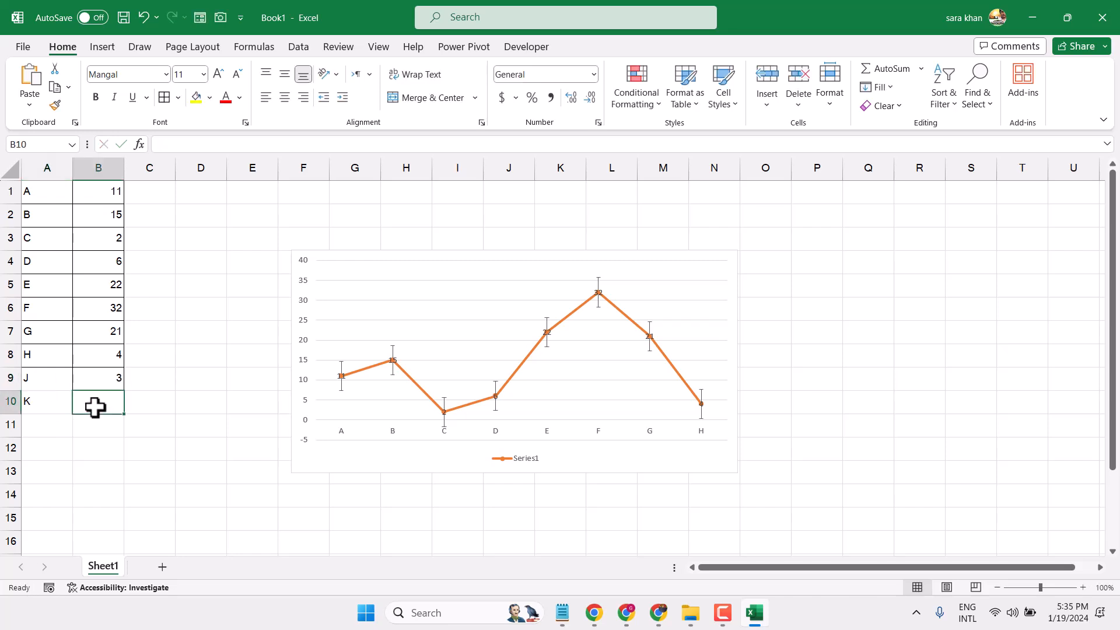
pyautogui.write('9')
pyautogui.click(95, 425)
pyautogui.click(111, 355)
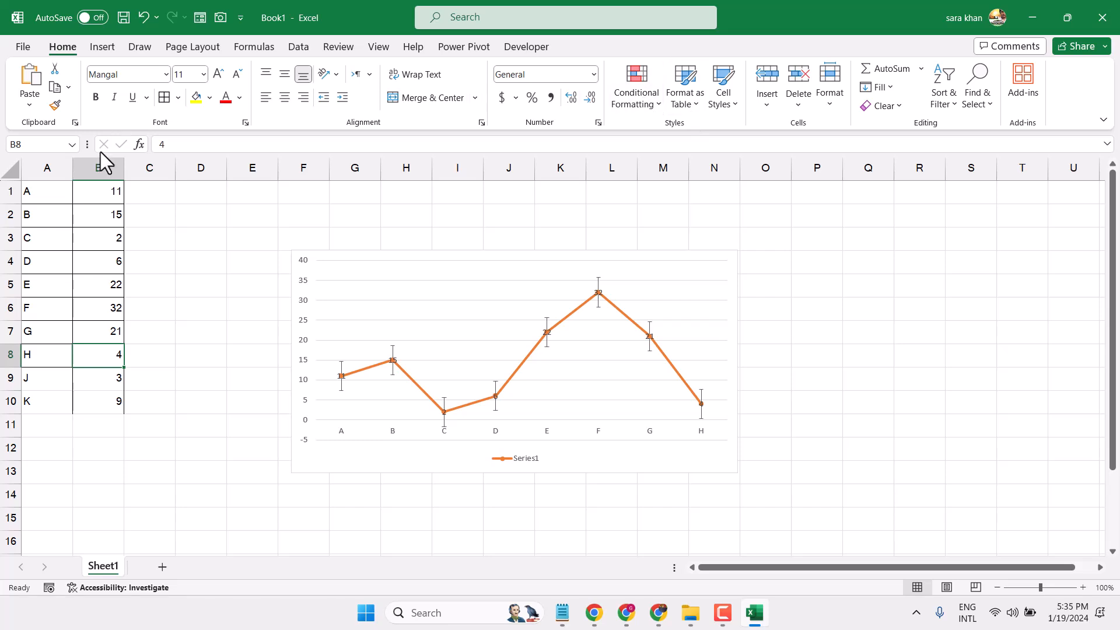
# Step: Set the line chart's data range to A1:B10 on Sheet1 and close the formatting pane
pyautogui.moveTo(48, 195); pyautogui.dragTo(117, 400)
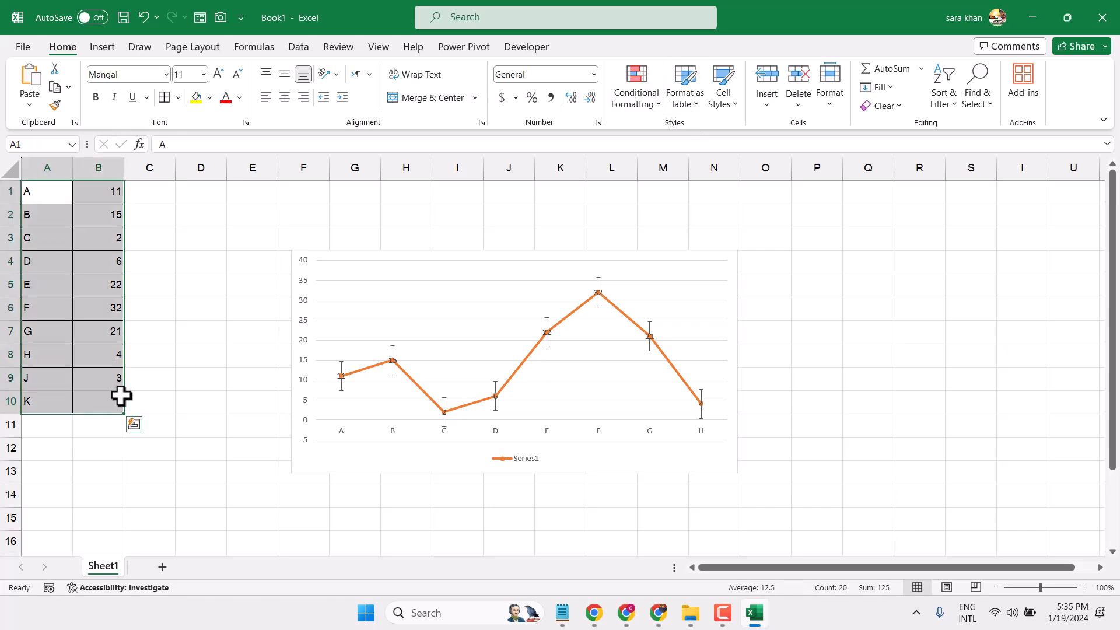
pyautogui.click(364, 270)
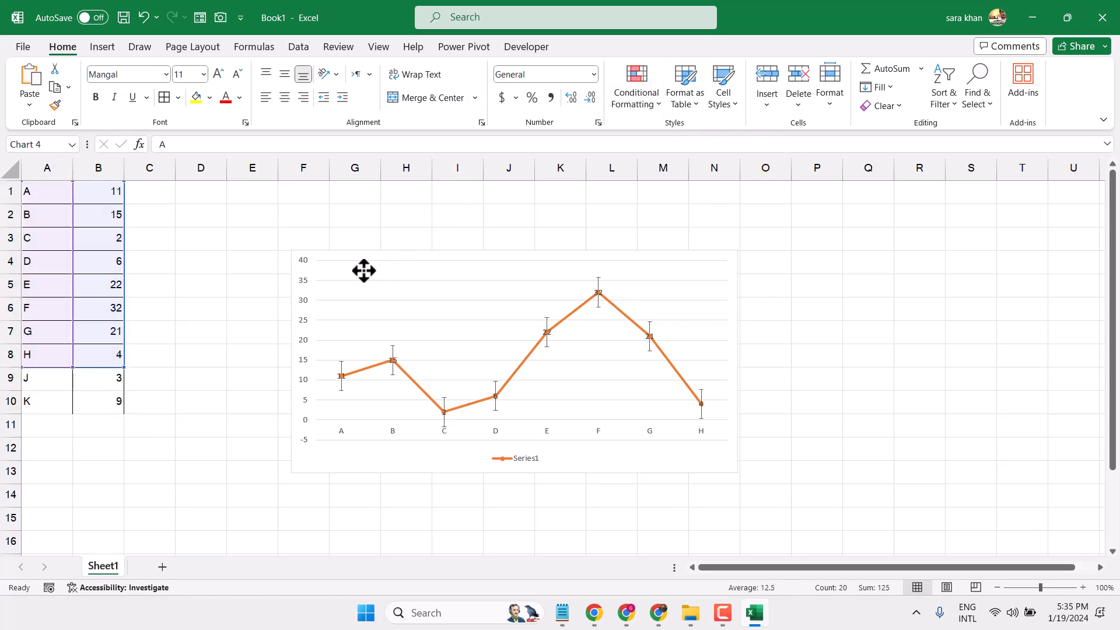
pyautogui.doubleClick(373, 270)
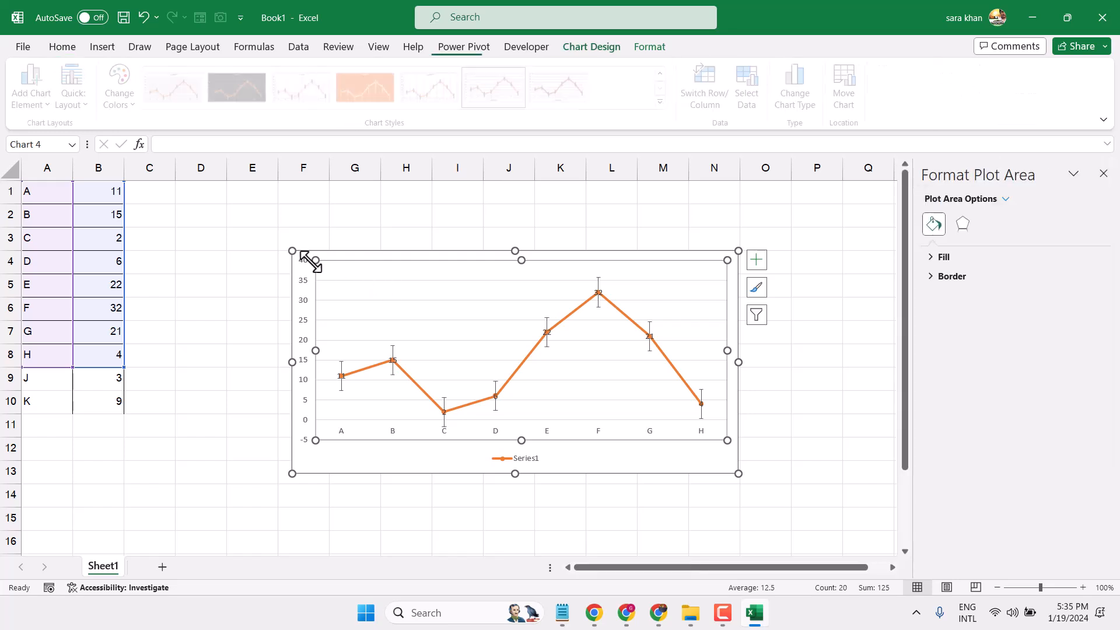
pyautogui.click(294, 255)
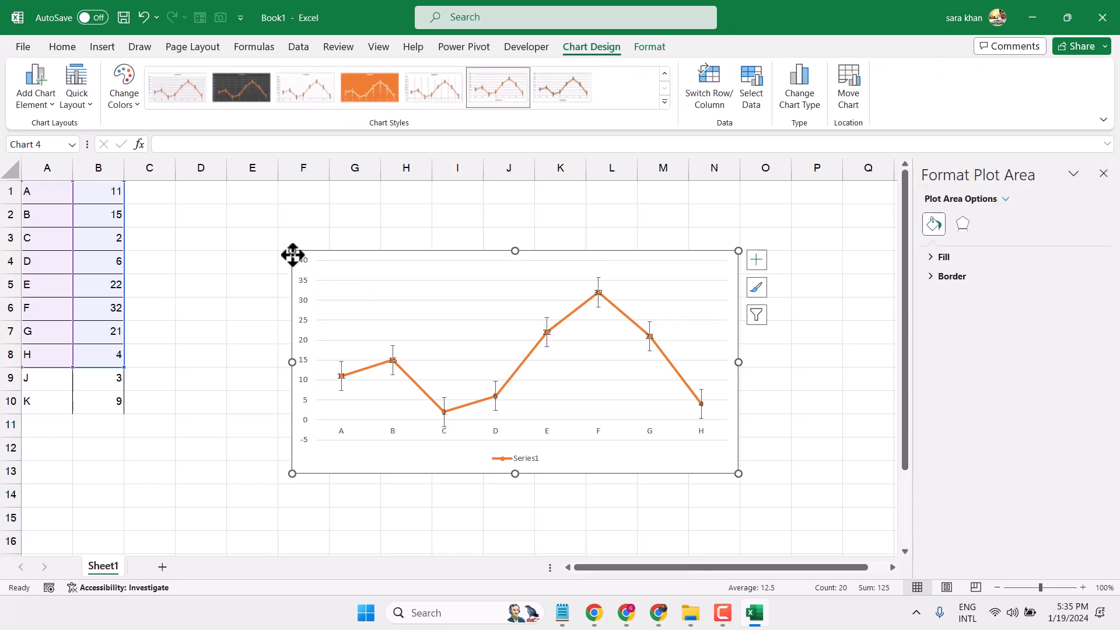
pyautogui.click(752, 76)
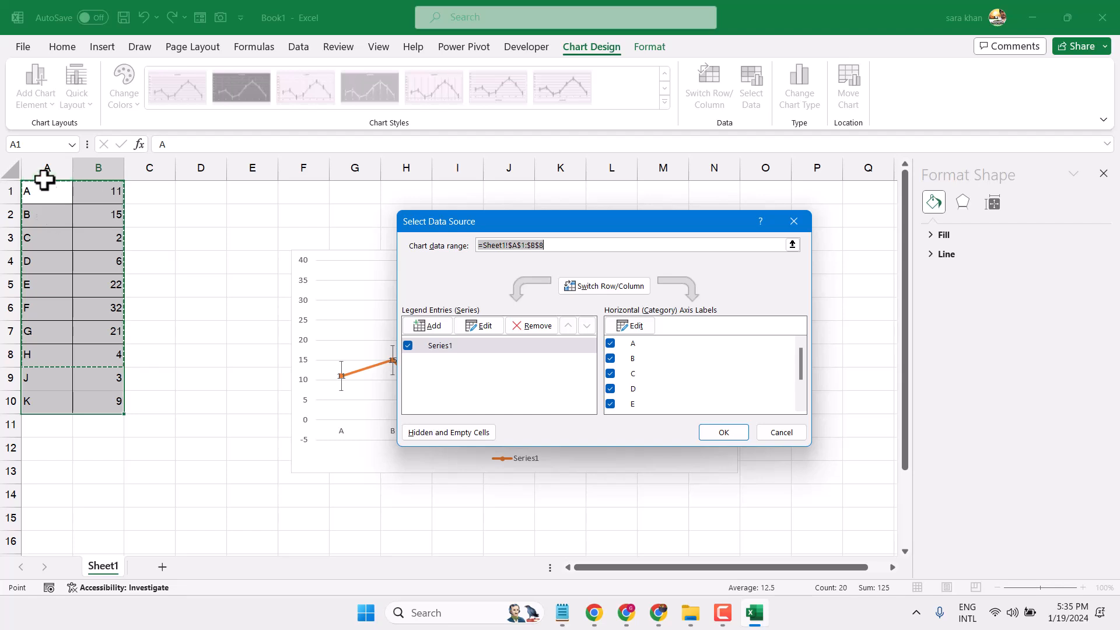
pyautogui.moveTo(31, 191); pyautogui.dragTo(102, 399)
pyautogui.click(722, 433)
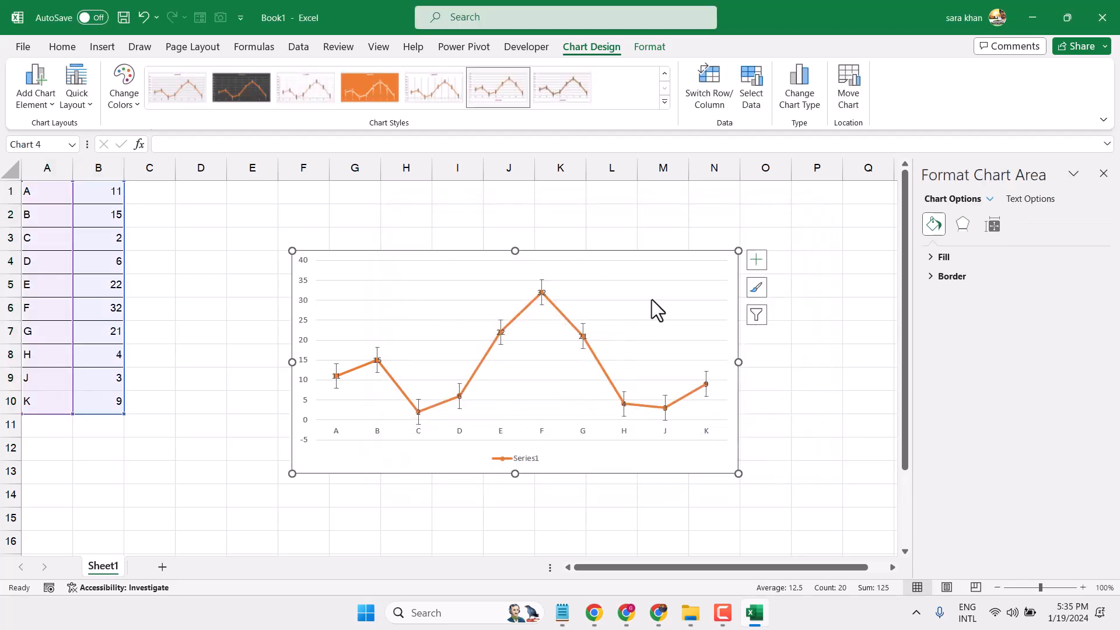
pyautogui.click(1103, 174)
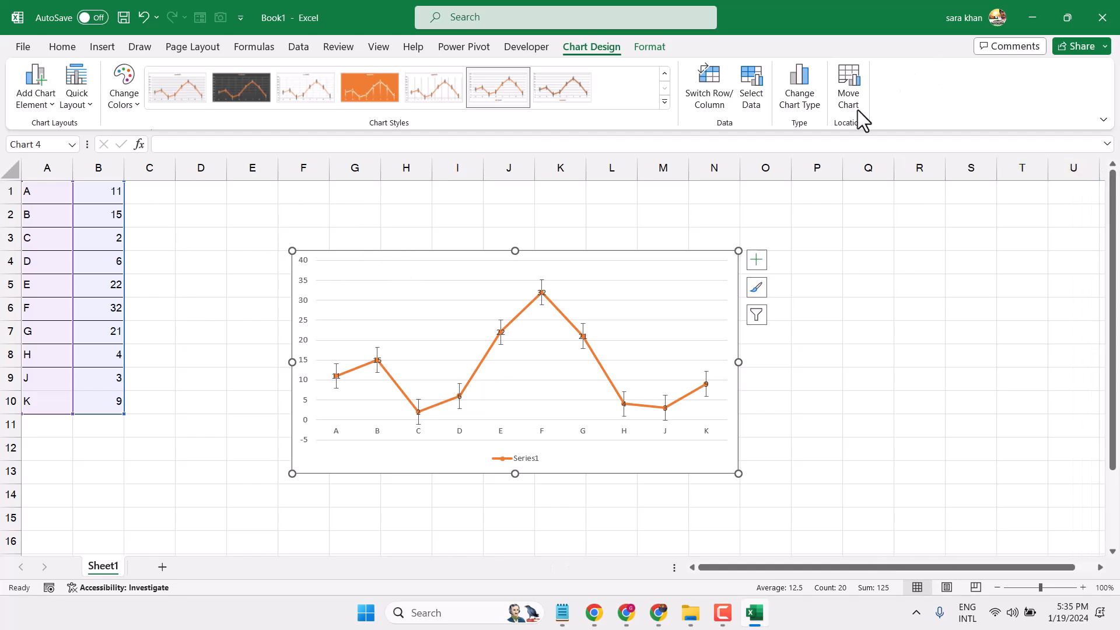
# Step: Preview the 3-D Pie type for the line chart, and change it to a plain Pie chart
pyautogui.click(804, 65)
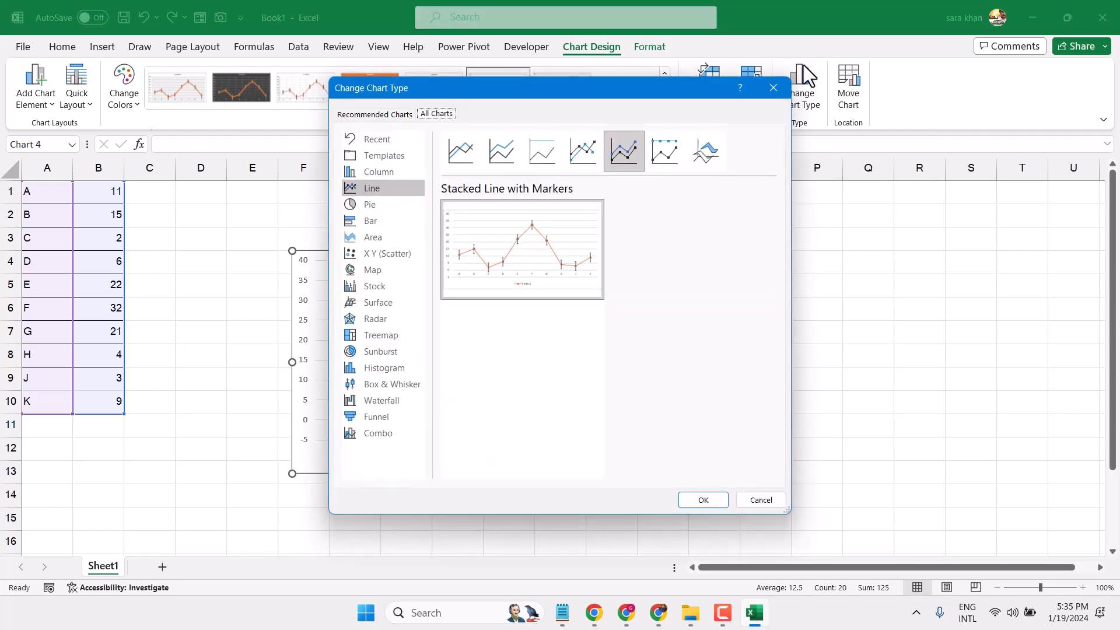
pyautogui.moveTo(526, 89); pyautogui.dragTo(859, 111)
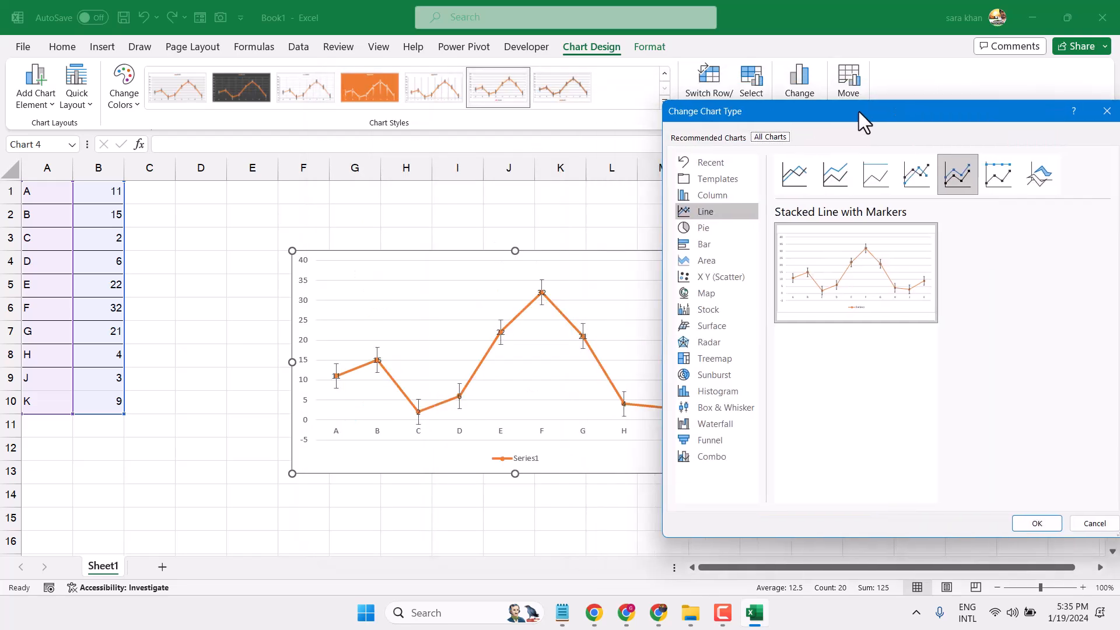
pyautogui.click(705, 228)
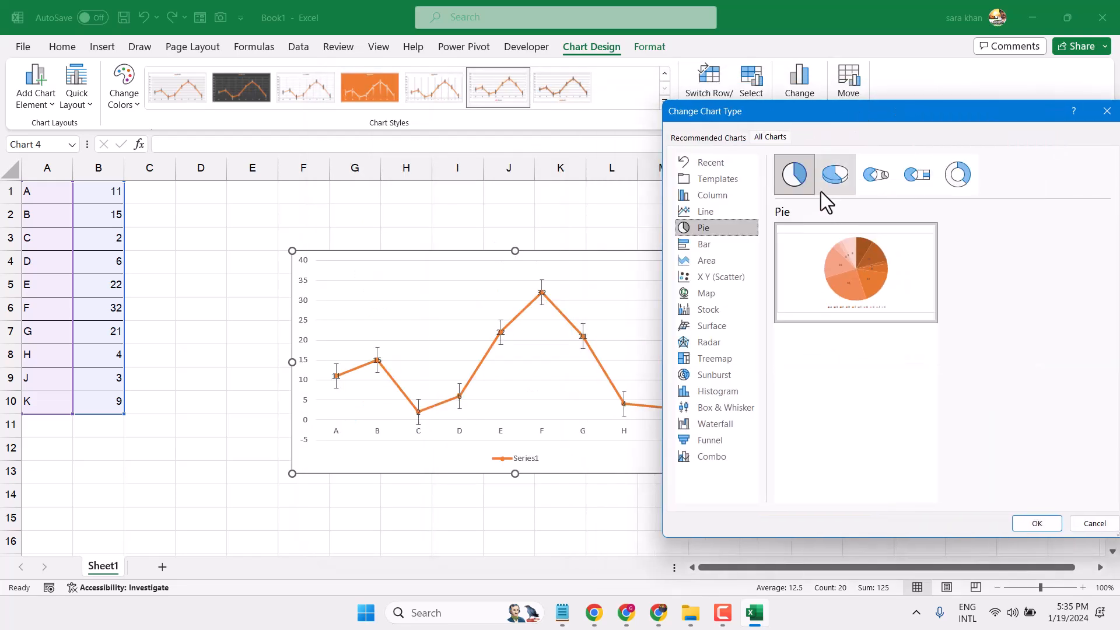
pyautogui.click(840, 179)
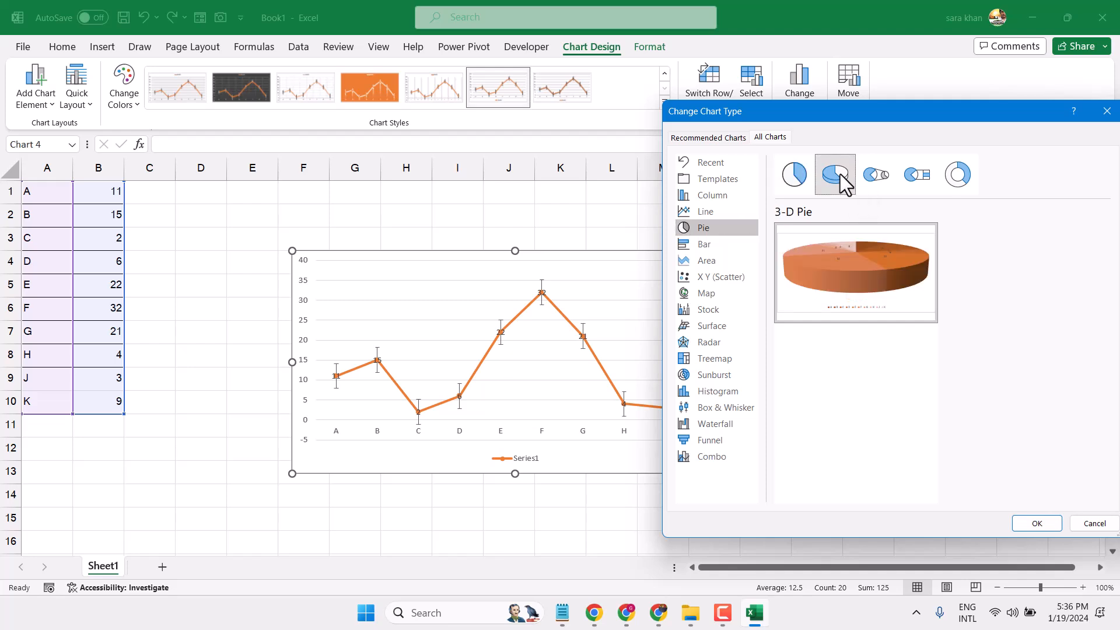
pyautogui.click(794, 170)
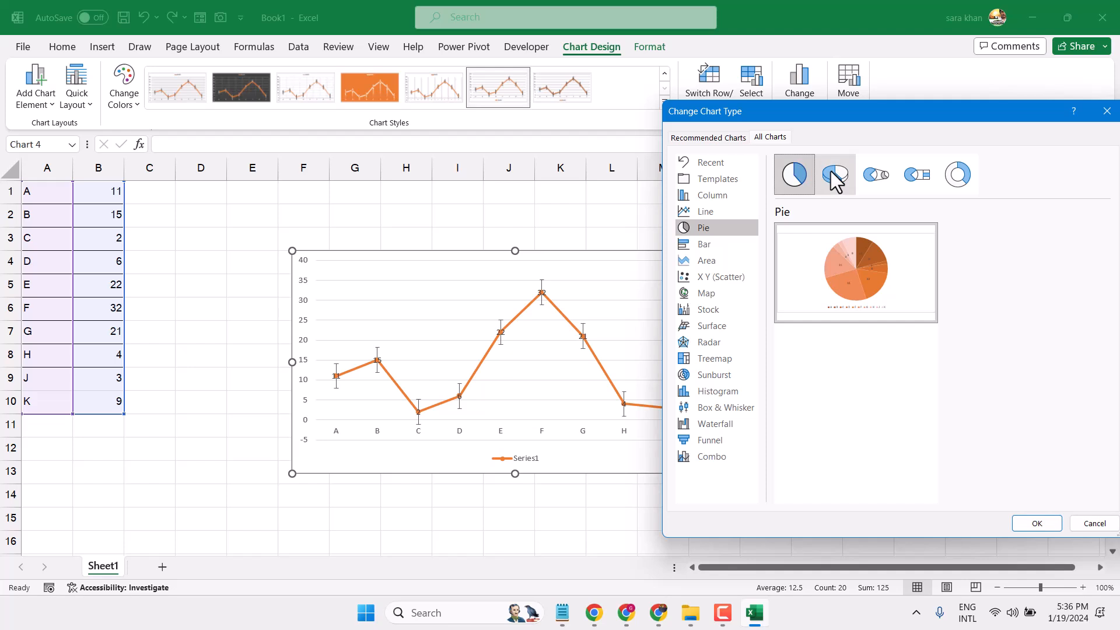
pyautogui.click(1033, 523)
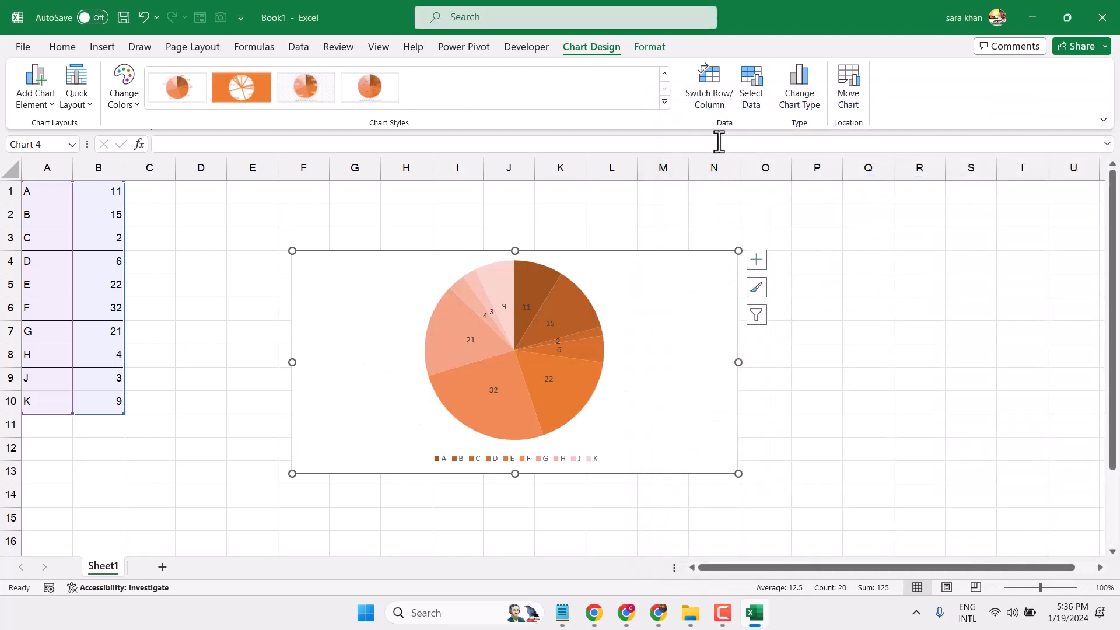
# Step: Change the chart type to a Clustered Bar chart with horizontal bars
pyautogui.click(799, 88)
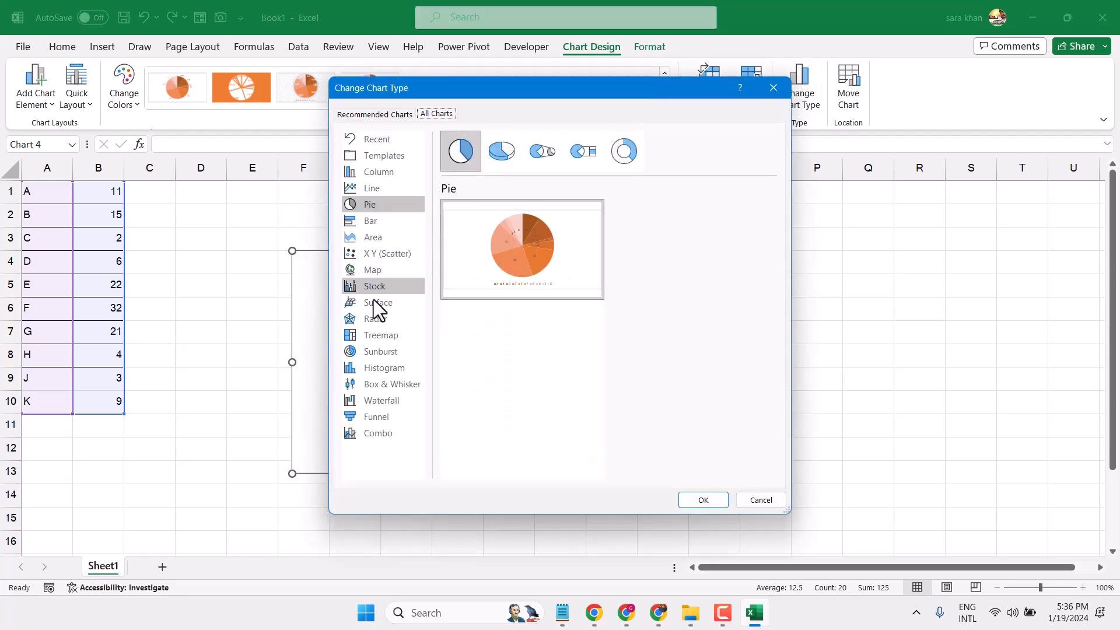
pyautogui.click(385, 223)
pyautogui.moveTo(520, 243)
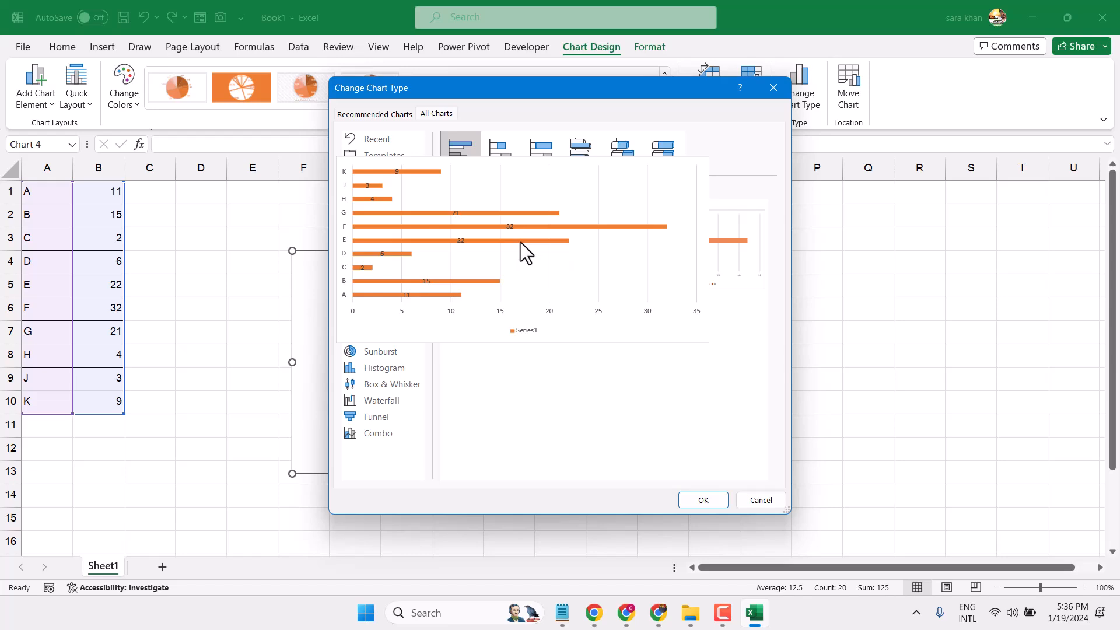
pyautogui.click(699, 498)
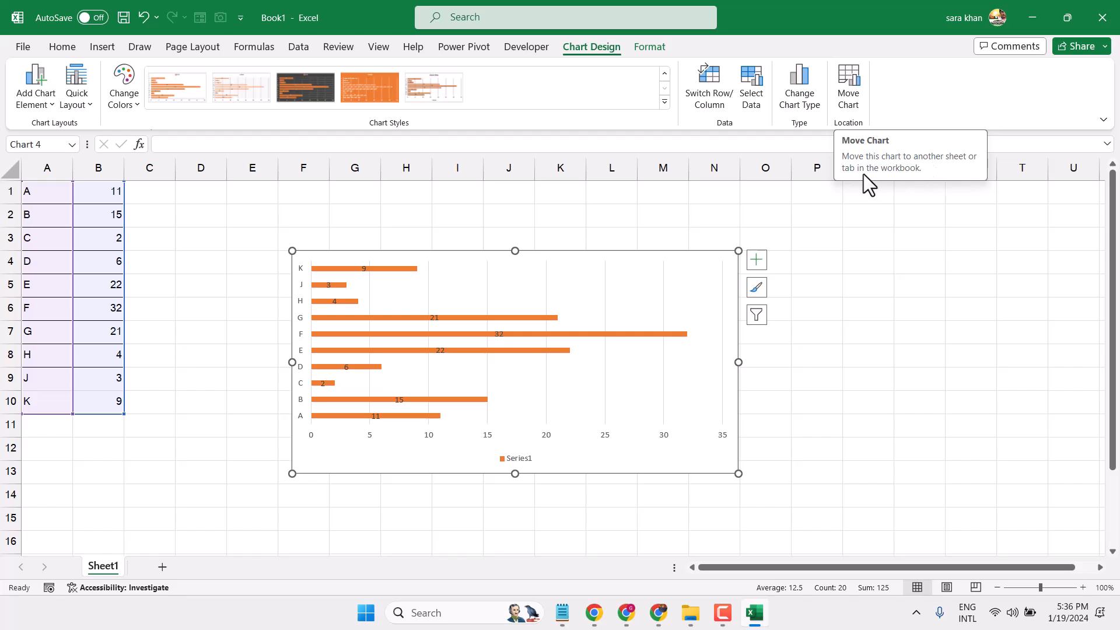
pyautogui.click(849, 78)
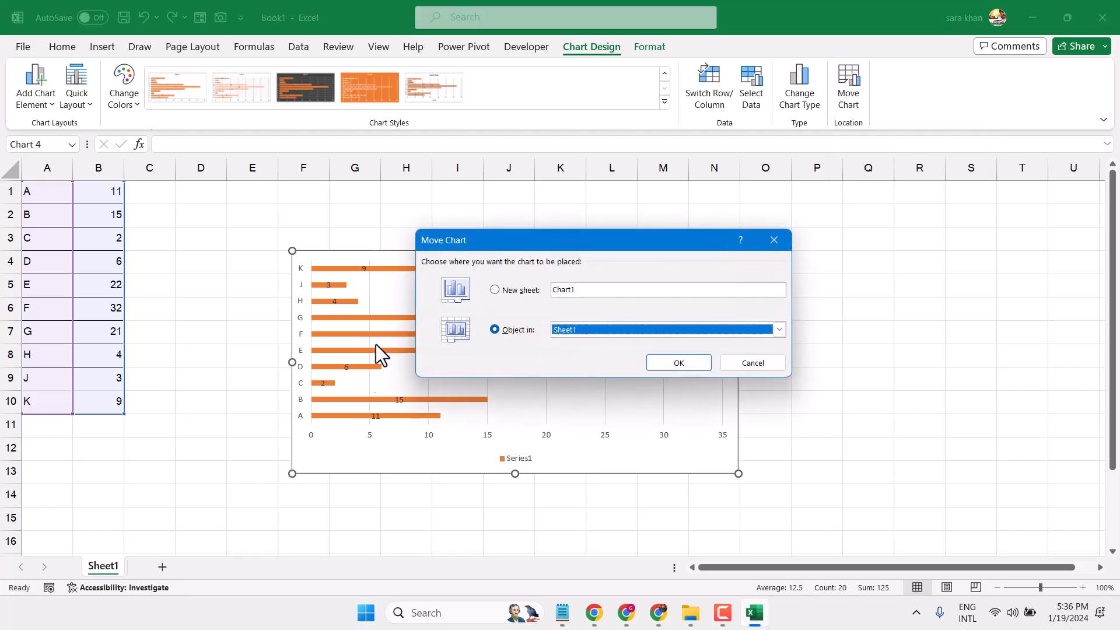
pyautogui.click(782, 329)
pyautogui.click(776, 230)
pyautogui.click(740, 364)
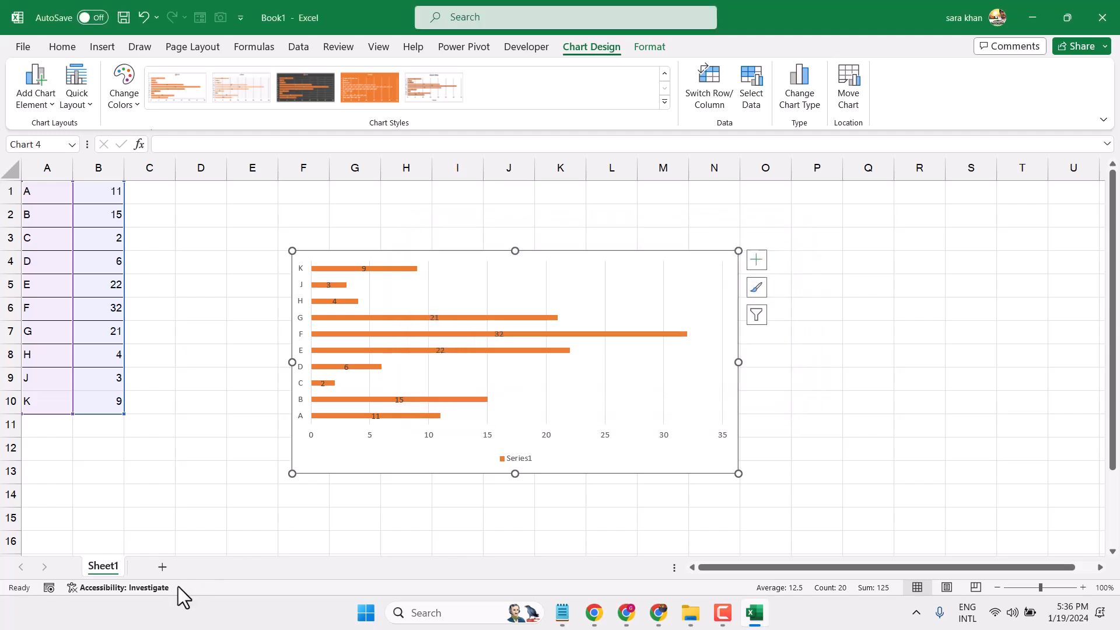
# Step: Add a second worksheet and move the clustered bar chart from Sheet1 into Sheet2 as an object
pyautogui.click(163, 567)
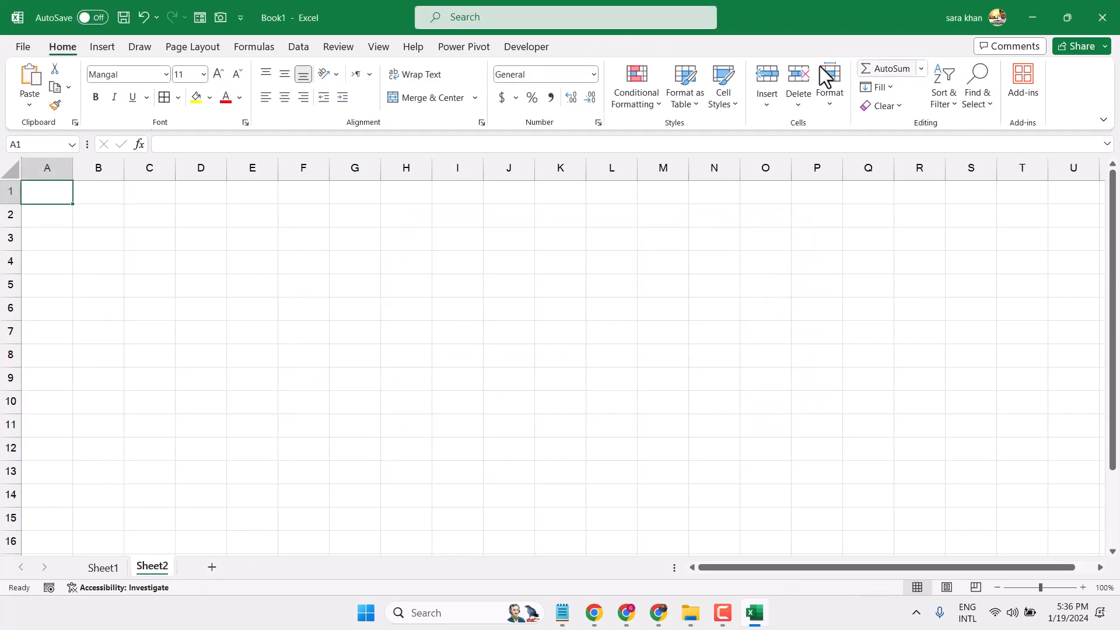
pyautogui.click(102, 567)
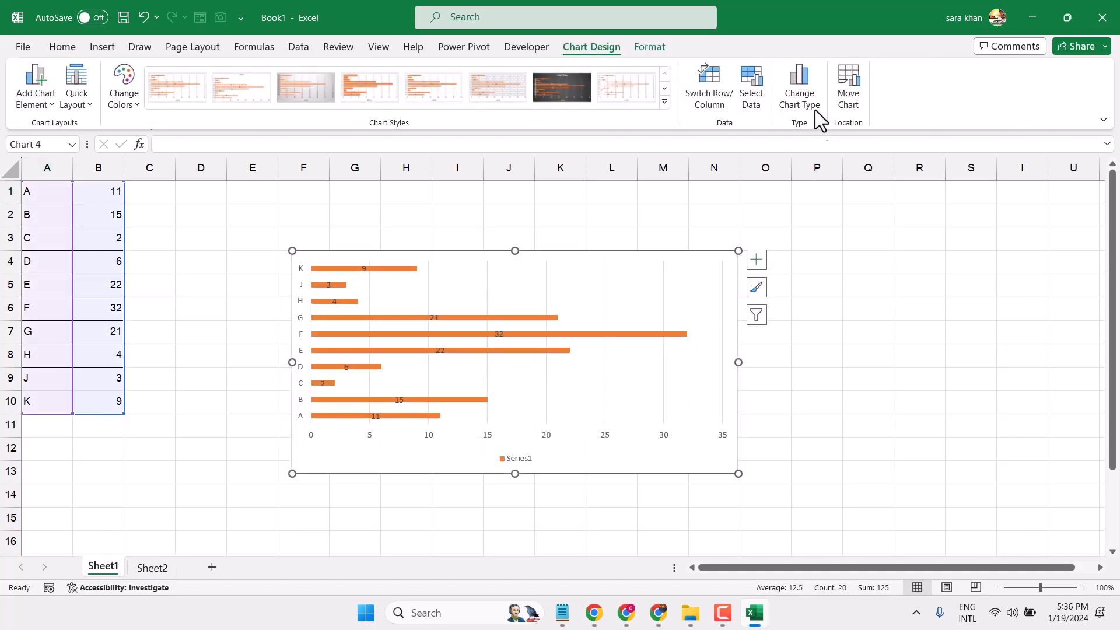
pyautogui.click(840, 79)
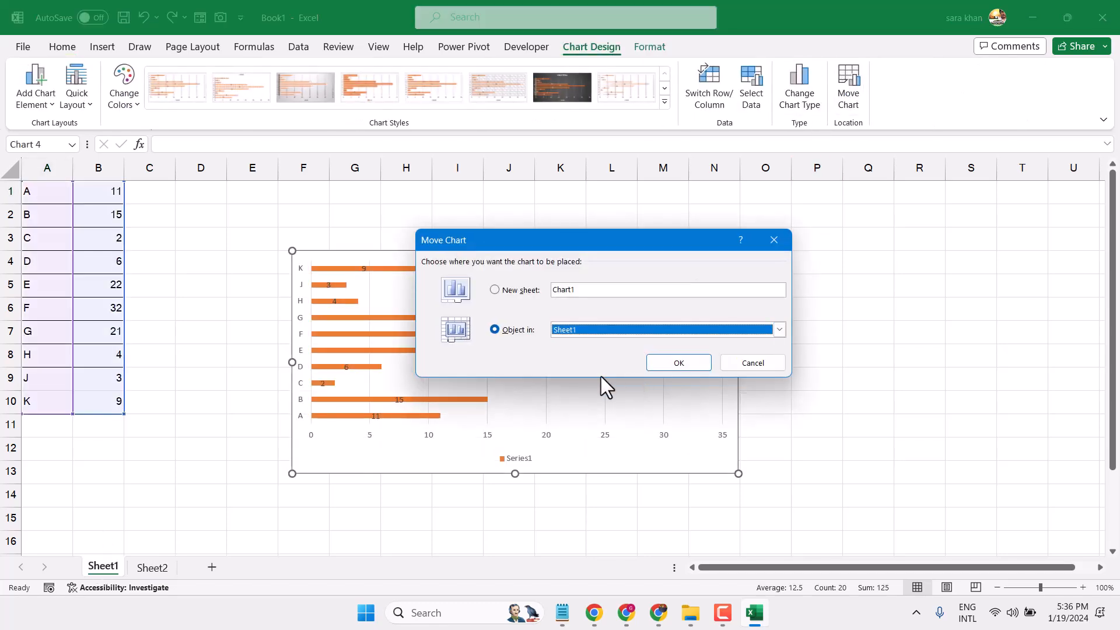
pyautogui.click(589, 334)
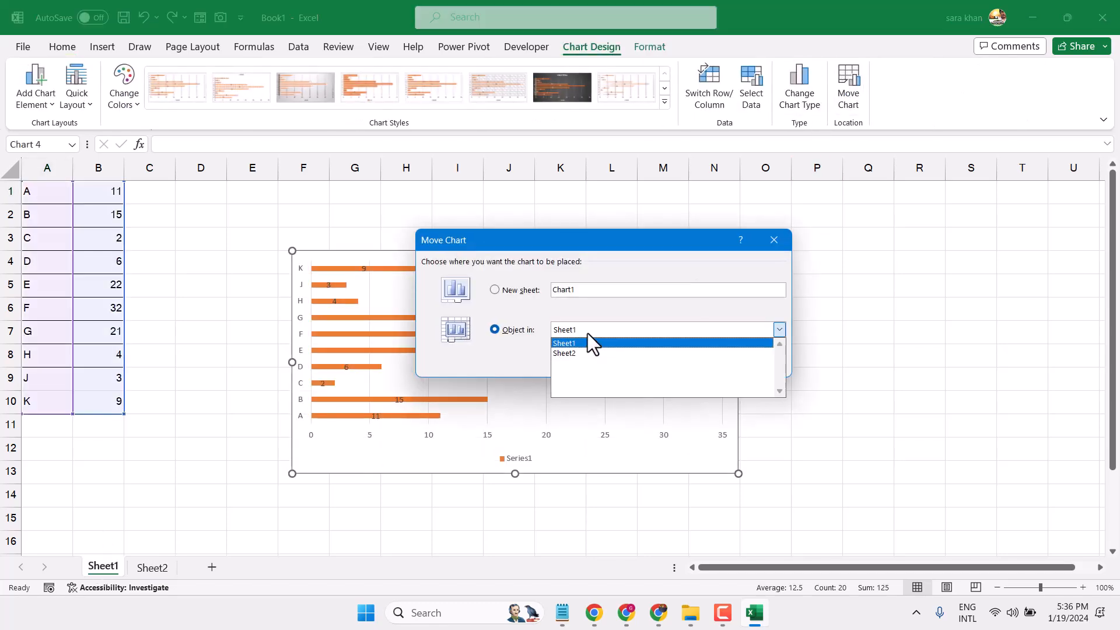
pyautogui.click(561, 352)
pyautogui.click(670, 365)
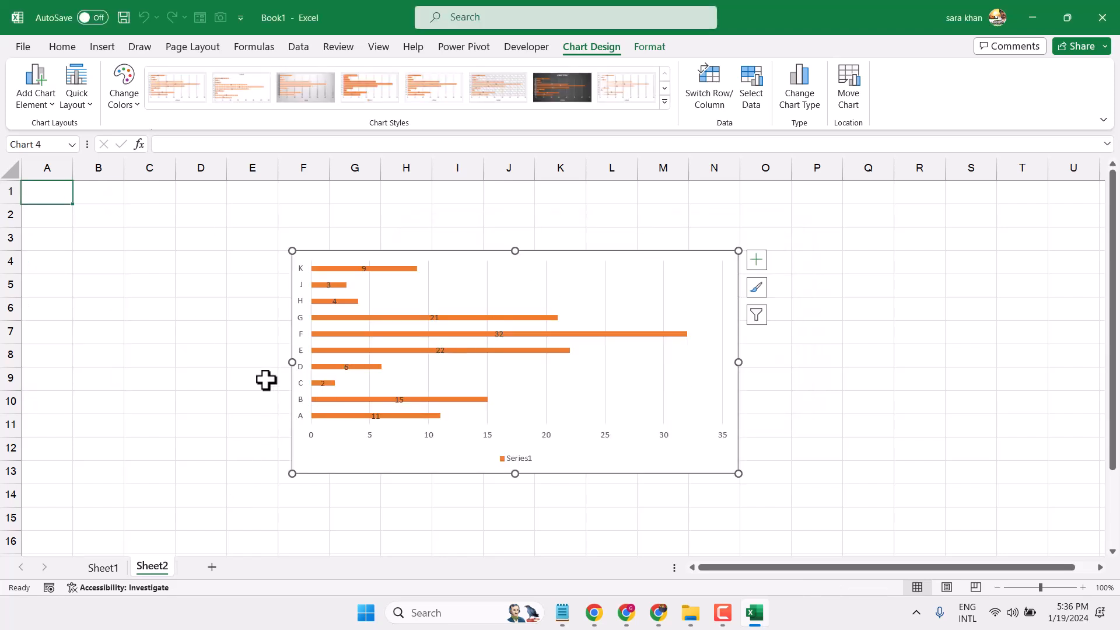
# Step: Set the value for E in cell B5 of Sheet1 to 11, and check the linked bar chart on Sheet2
pyautogui.click(95, 570)
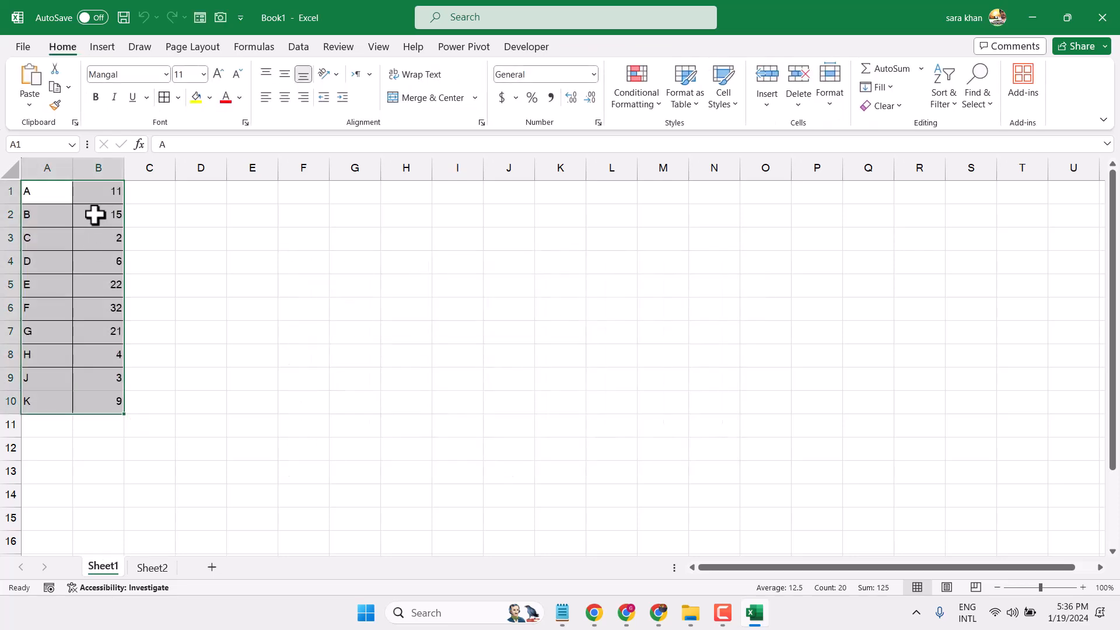
pyautogui.click(146, 568)
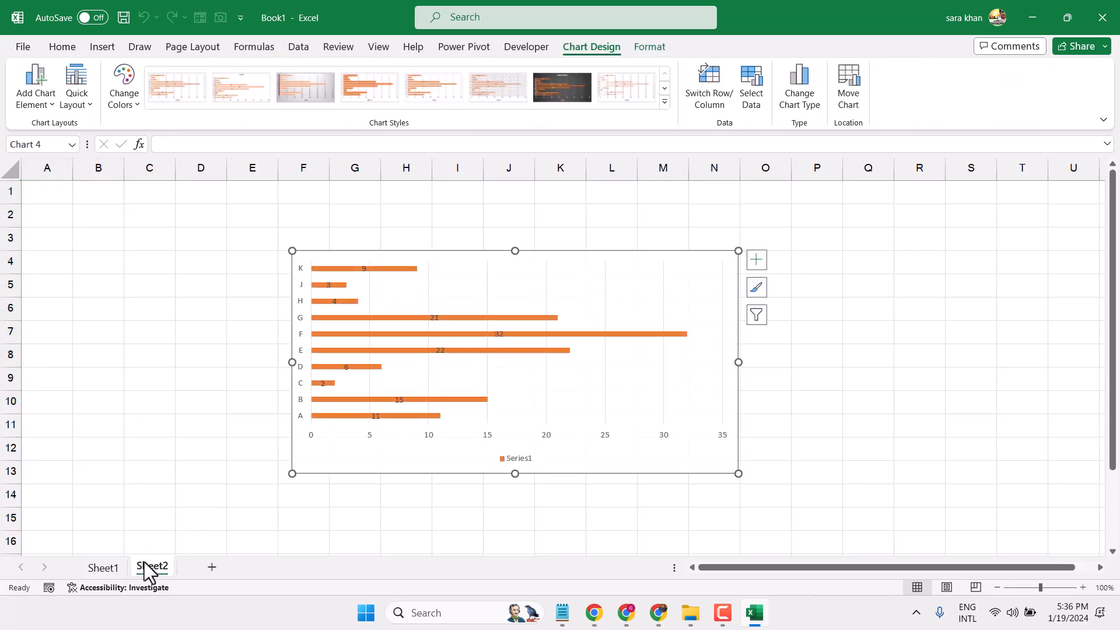
pyautogui.click(101, 568)
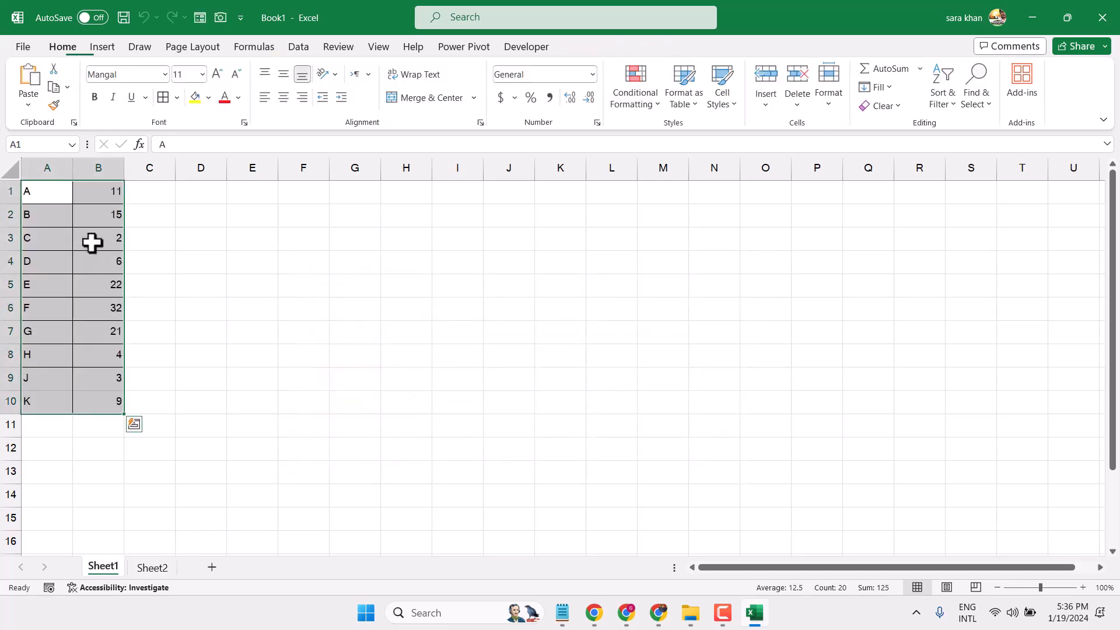
pyautogui.click(102, 283)
pyautogui.doubleClick(108, 286)
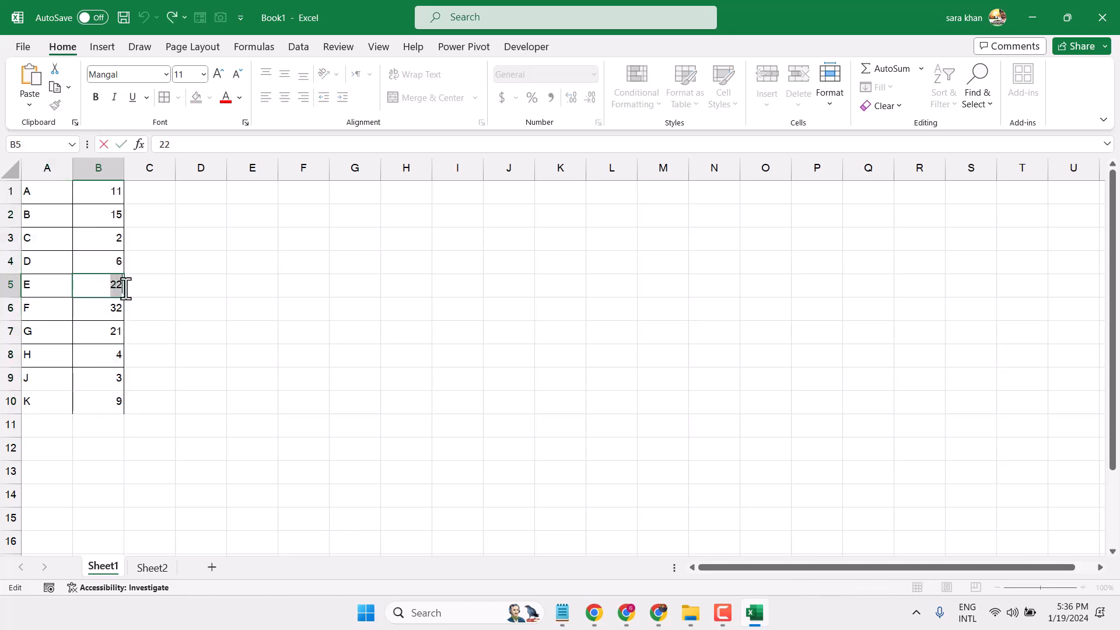
pyautogui.write('11')
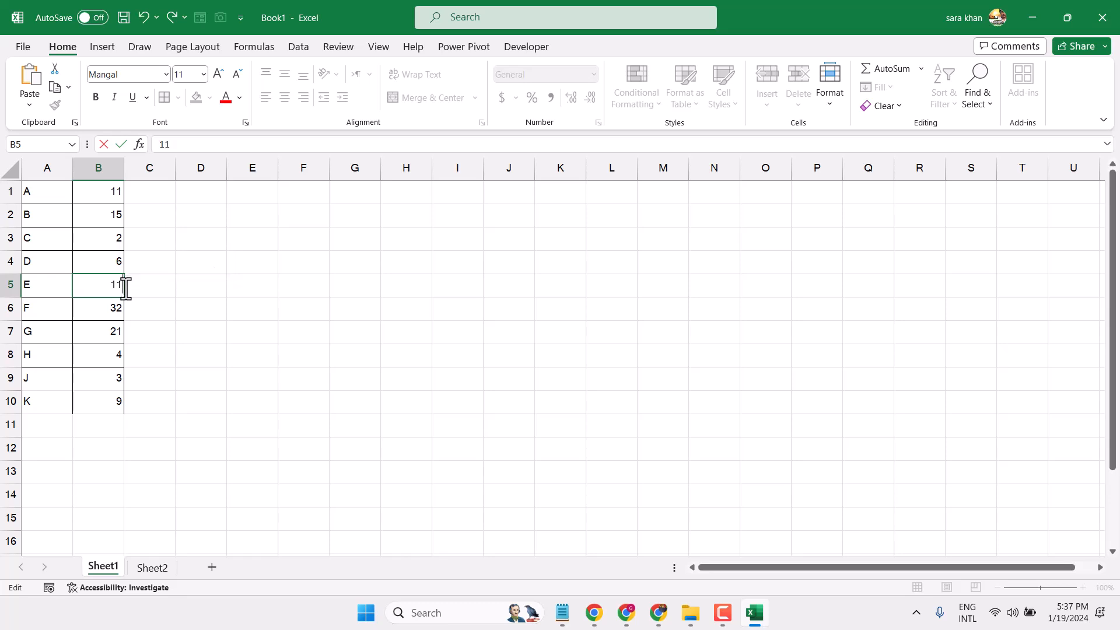
pyautogui.click(152, 569)
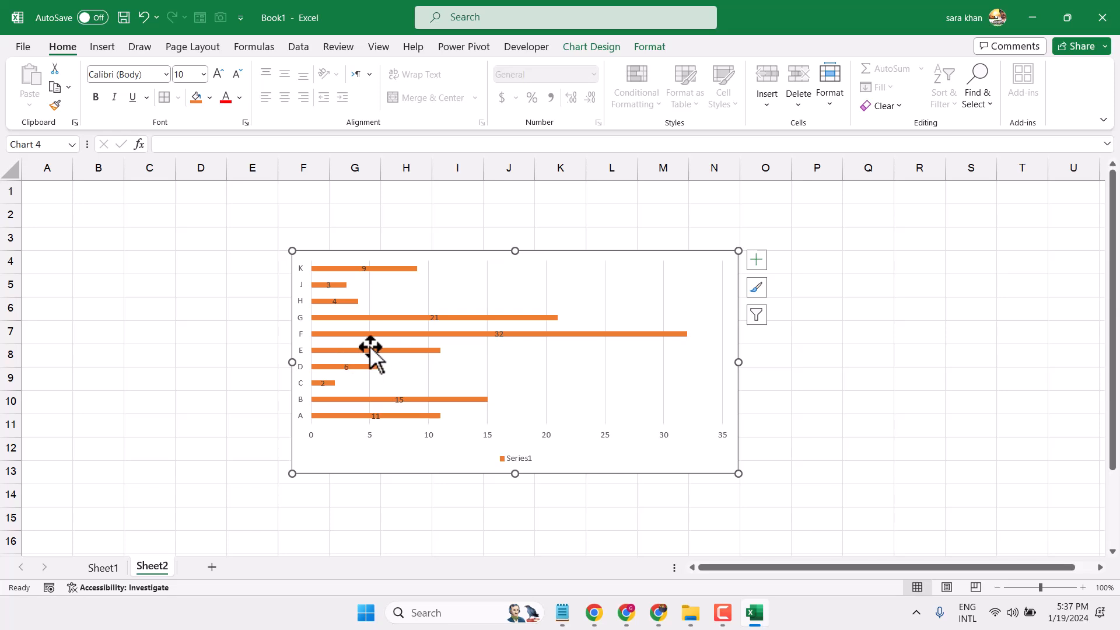
pyautogui.click(775, 304)
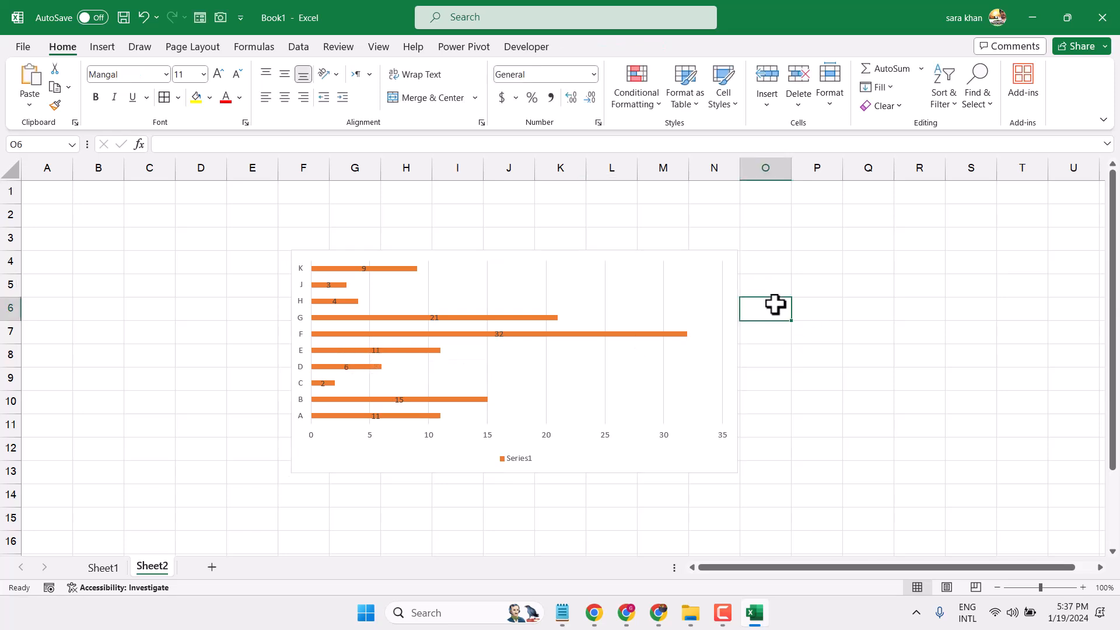